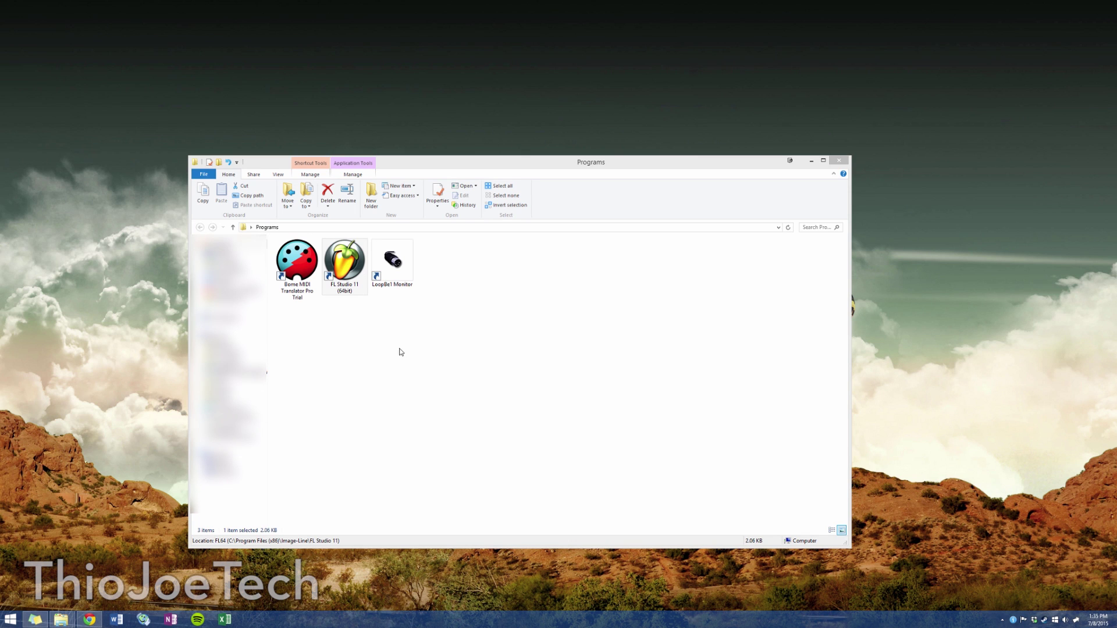
# Step: Launch FL Studio 11 from its desktop shortcut
pyautogui.moveTo(451, 381); pyautogui.dragTo(419, 305)
pyautogui.click(347, 289)
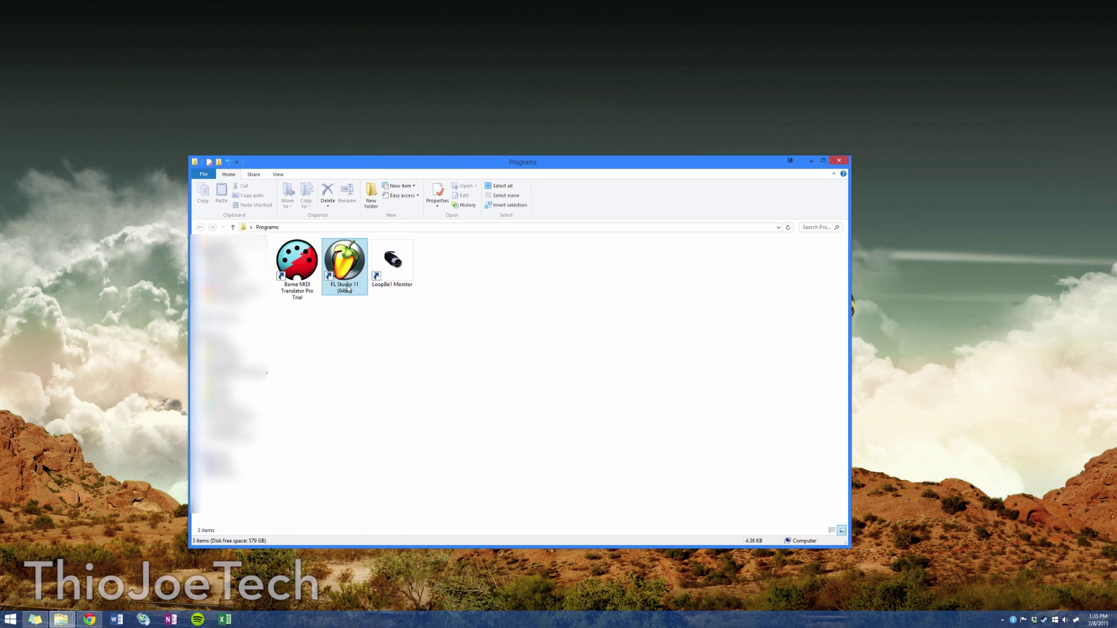
pyautogui.doubleClick(347, 289)
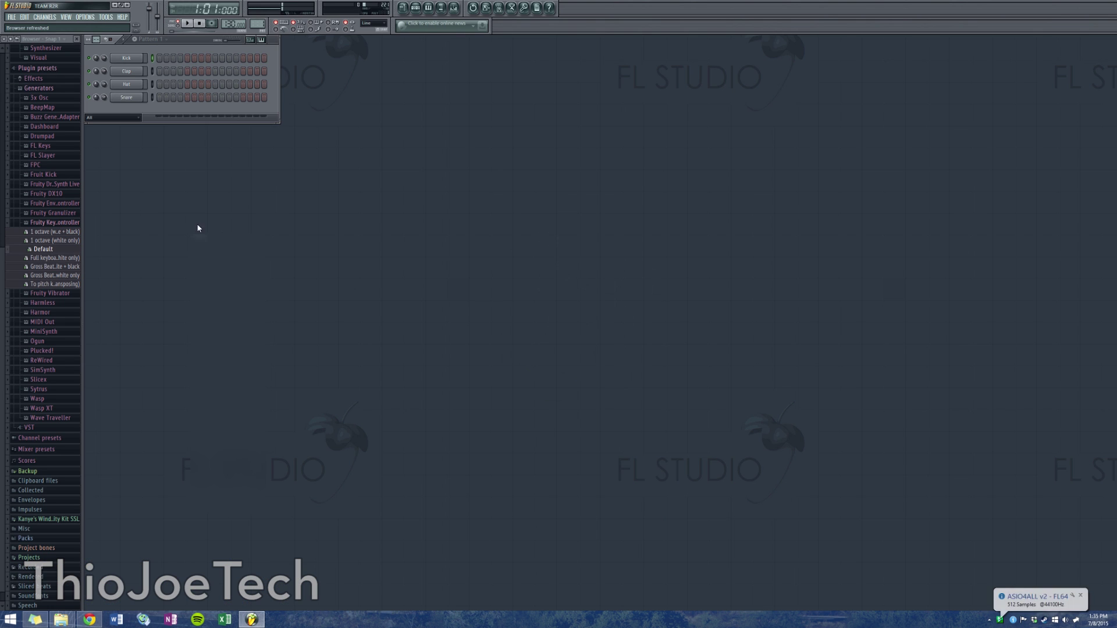
# Step: Open FL Studio's Audio settings and inspect the ASIO4ALL device panel
pyautogui.click(44, 17)
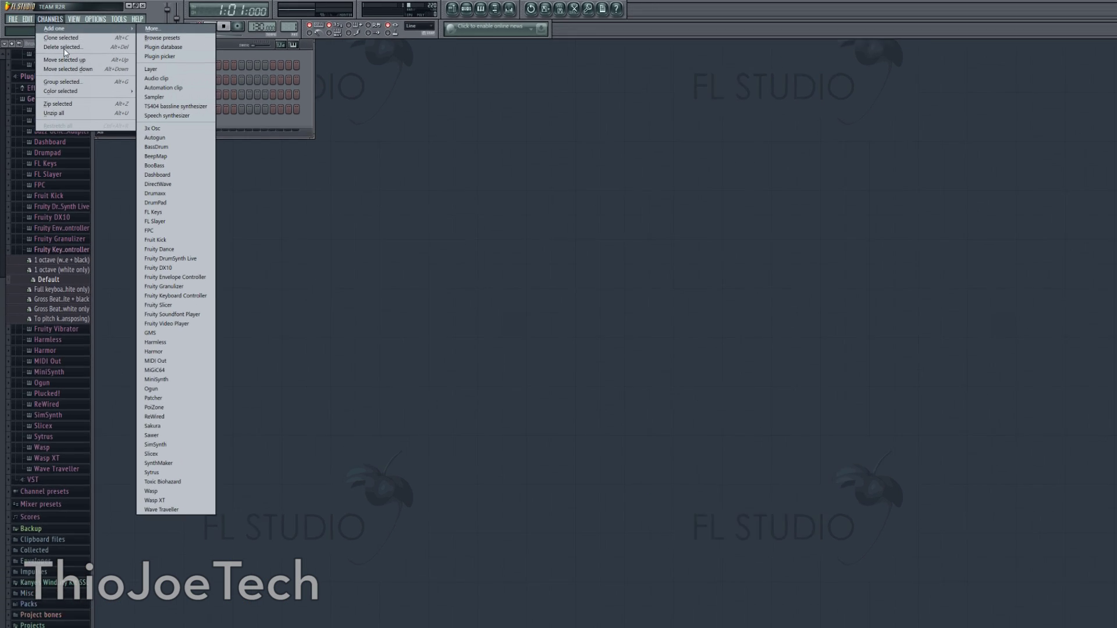
pyautogui.click(95, 19)
pyautogui.click(142, 46)
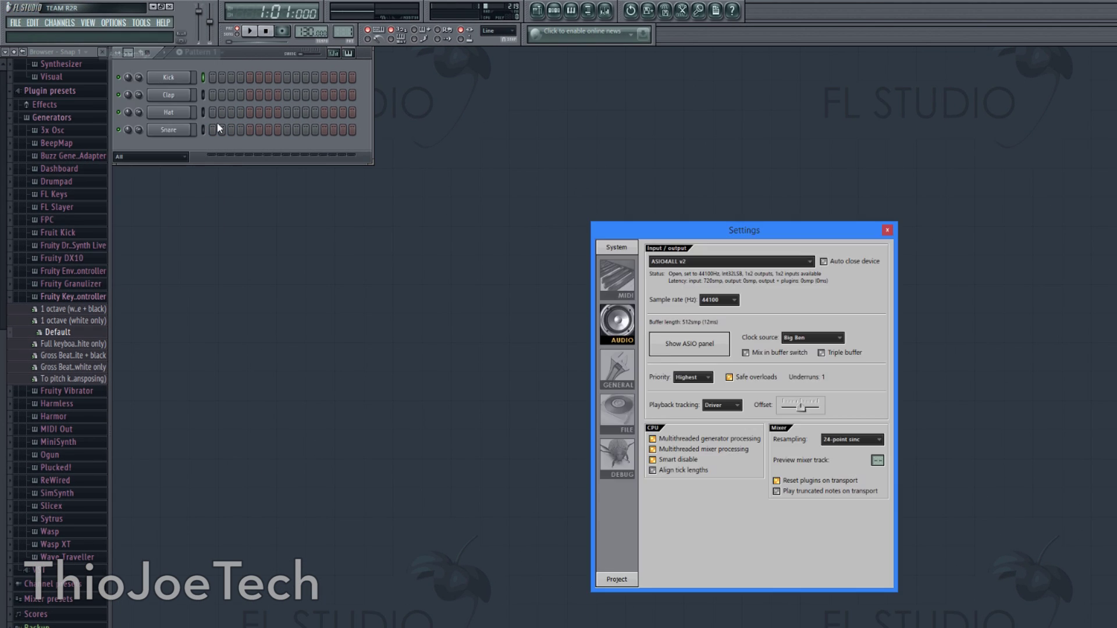
pyautogui.moveTo(675, 224); pyautogui.dragTo(476, 220)
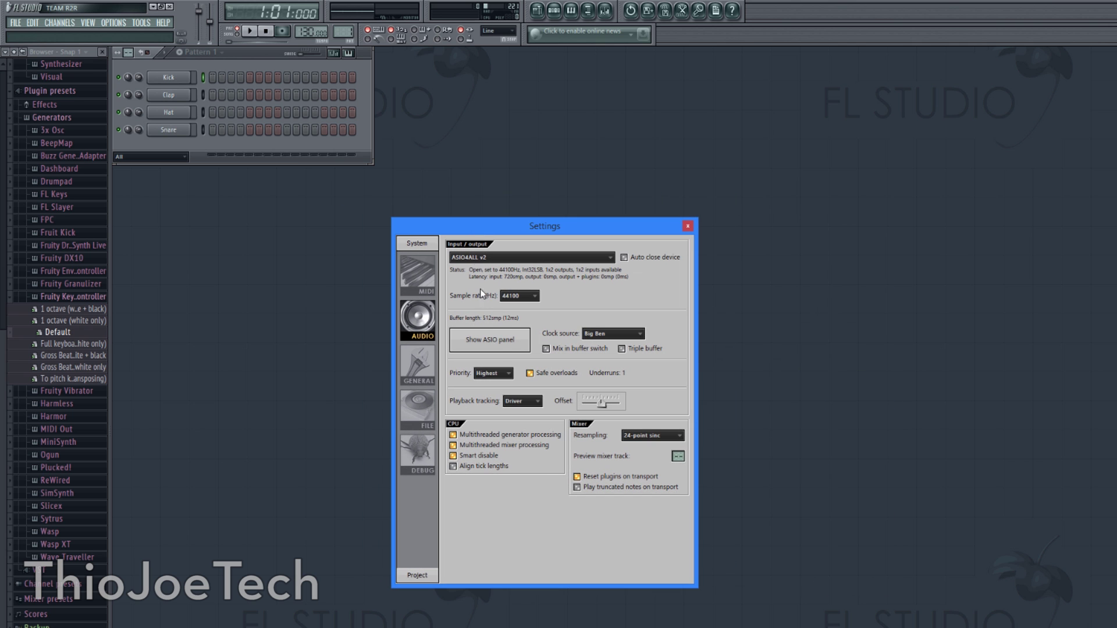
pyautogui.click(501, 340)
pyautogui.moveTo(546, 295); pyautogui.dragTo(525, 289)
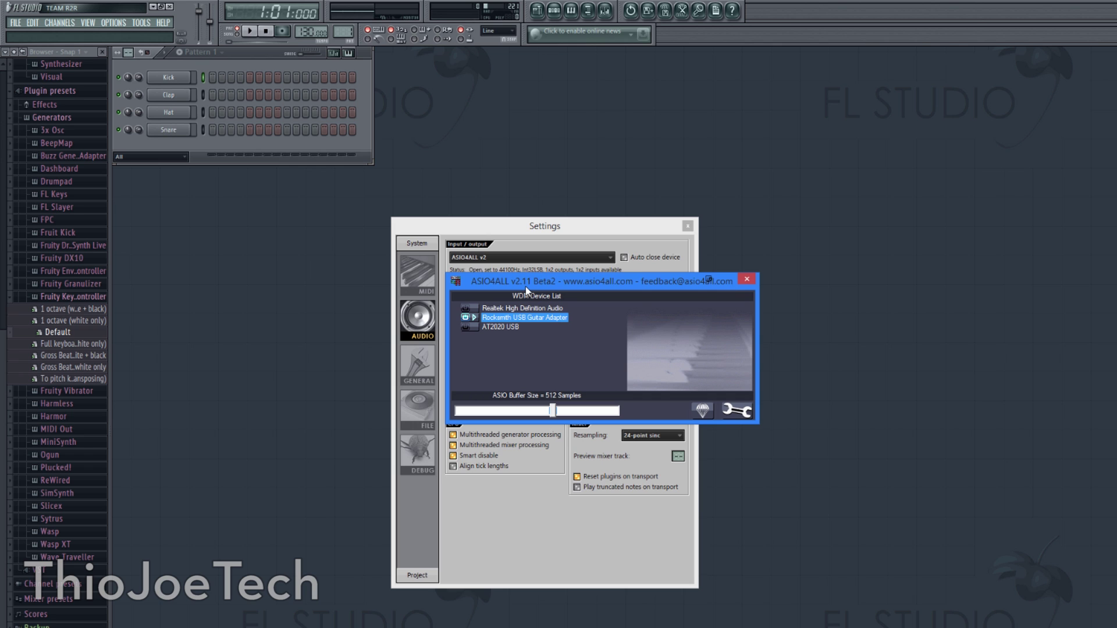
pyautogui.click(747, 279)
pyautogui.click(687, 226)
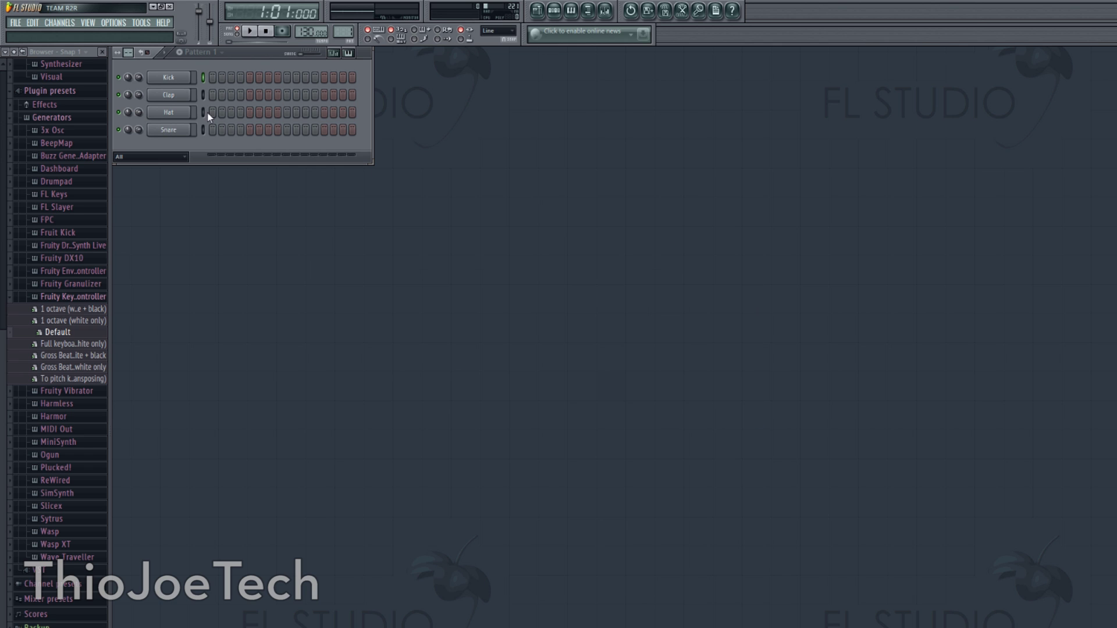
# Step: Reselect ASIO4ALL v2 as the audio device with the Rocksmith USB Guitar Adapter active
pyautogui.click(115, 25)
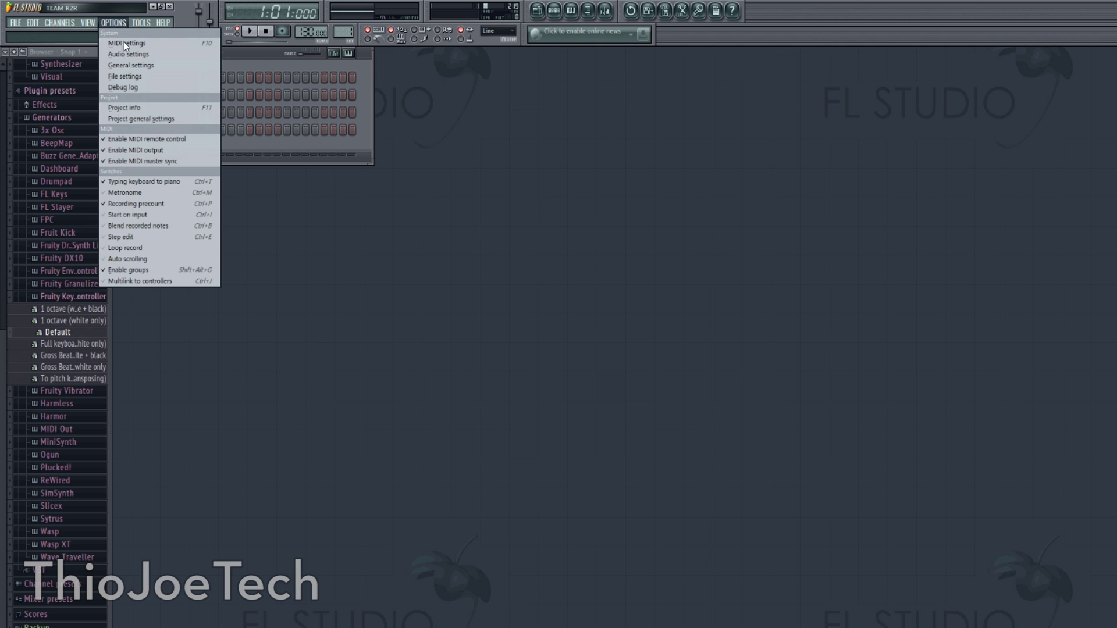
pyautogui.click(127, 51)
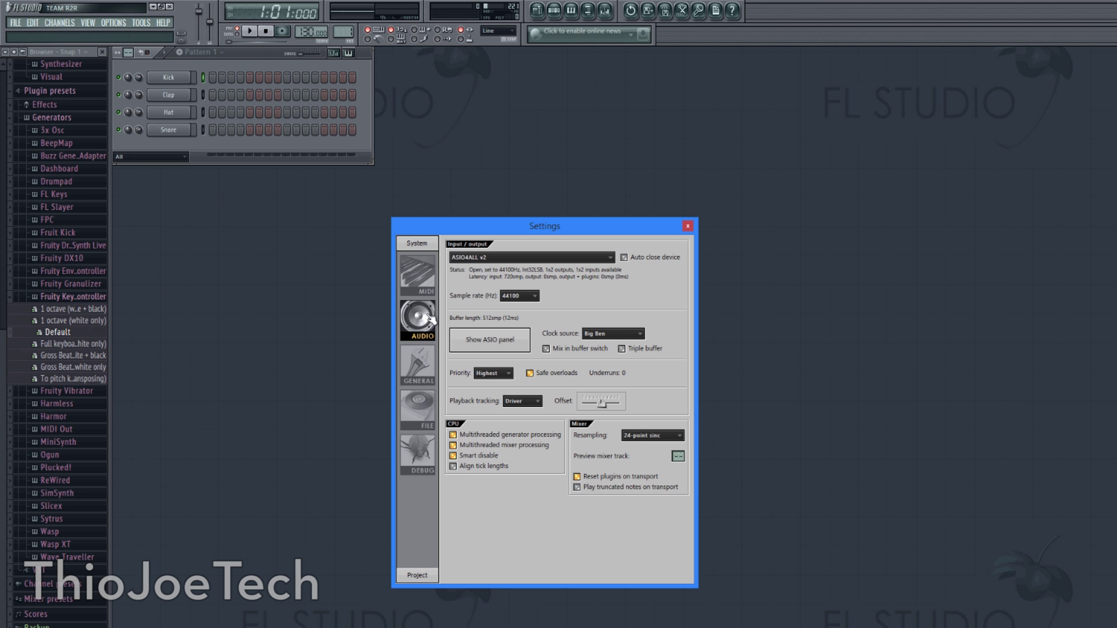
pyautogui.click(118, 26)
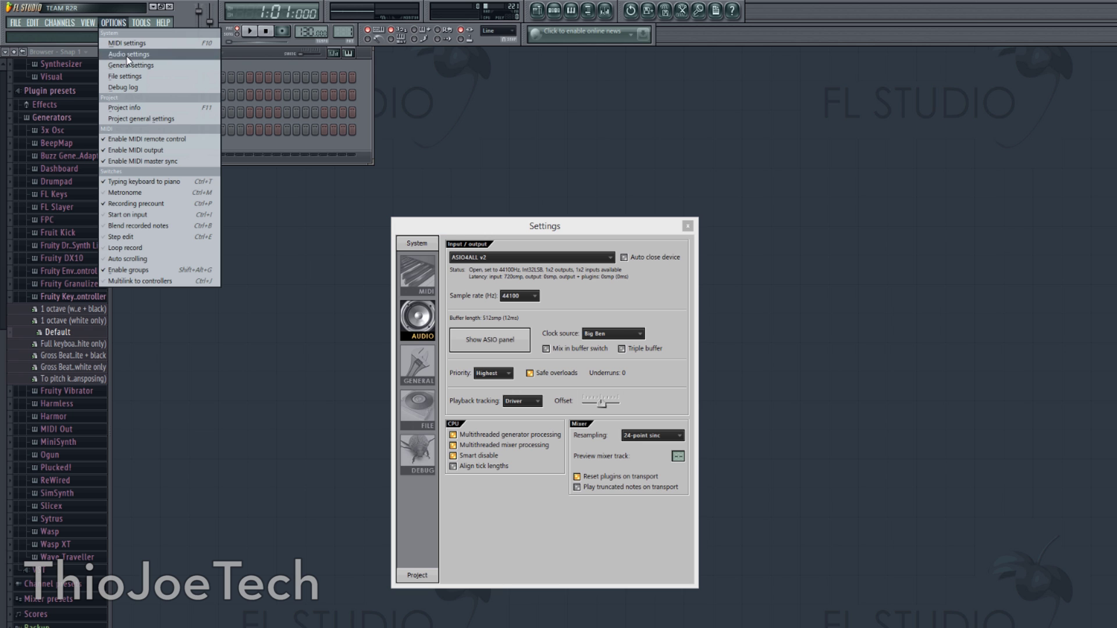
pyautogui.click(466, 282)
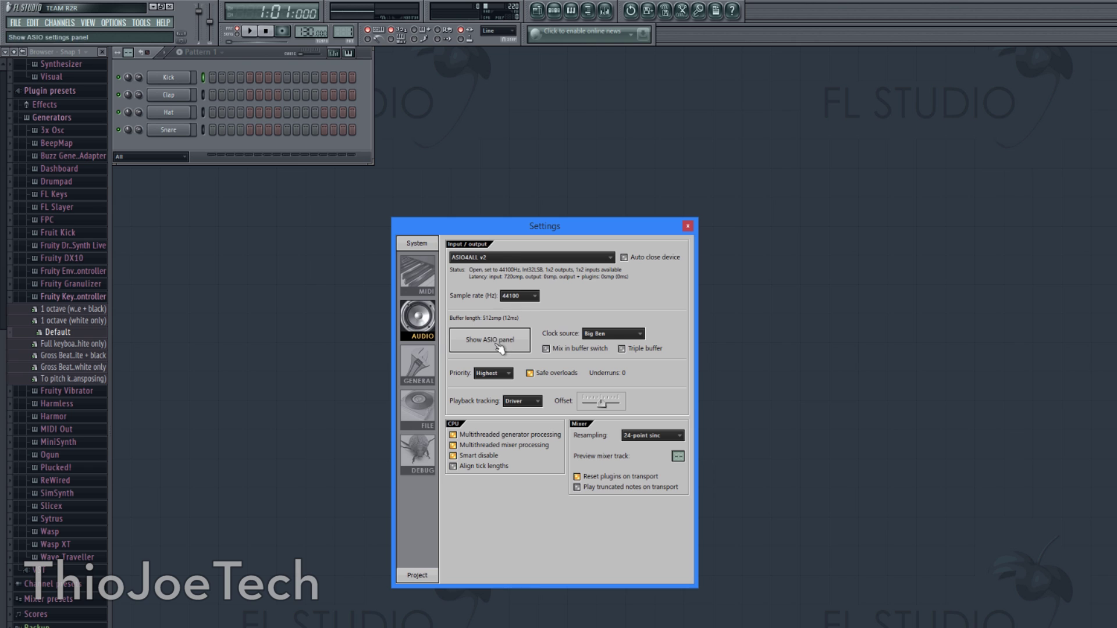
pyautogui.click(499, 259)
pyautogui.click(503, 278)
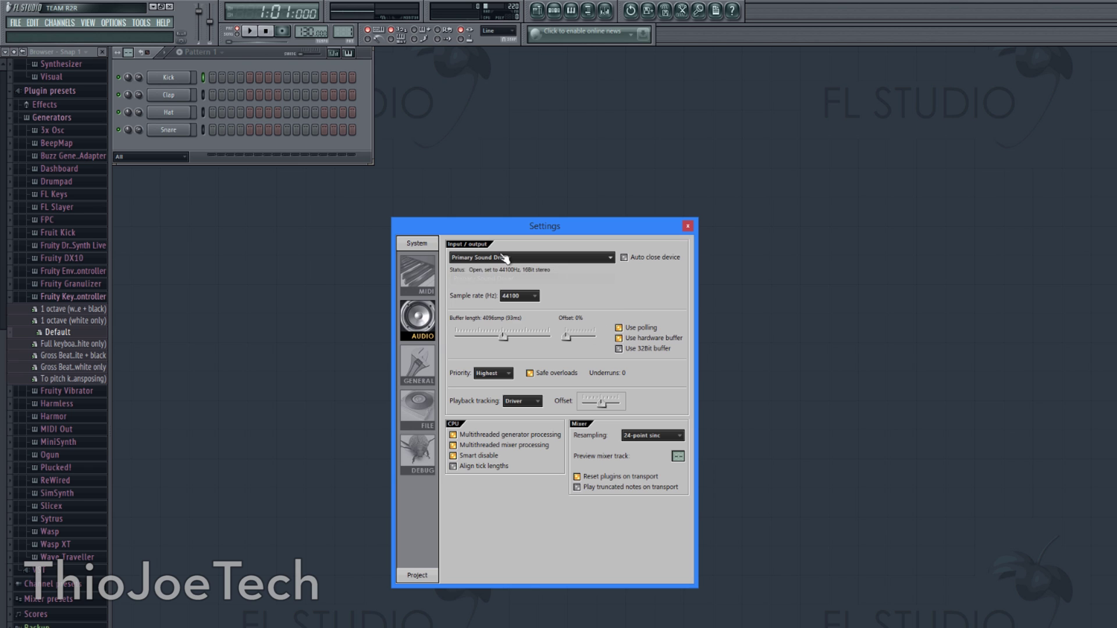
pyautogui.click(503, 258)
pyautogui.click(500, 319)
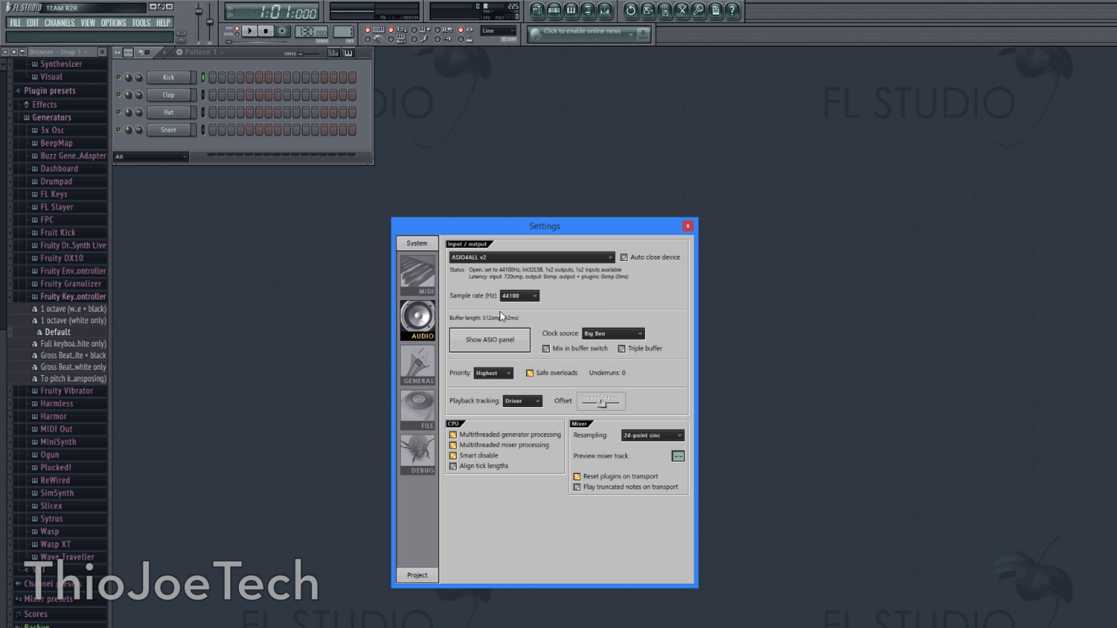
pyautogui.click(510, 344)
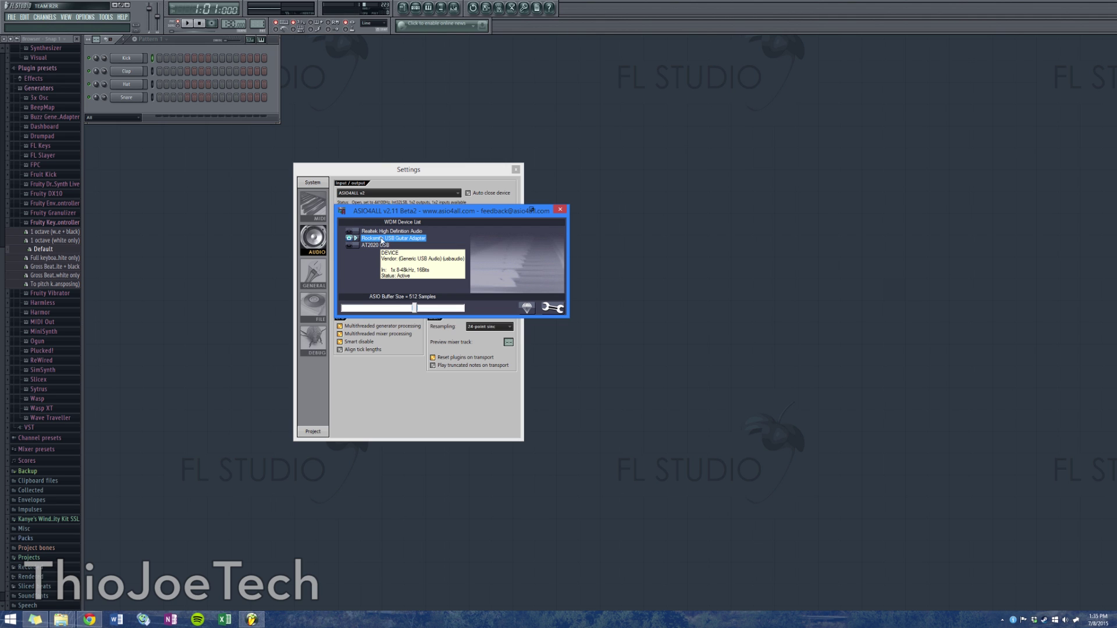
pyautogui.click(558, 211)
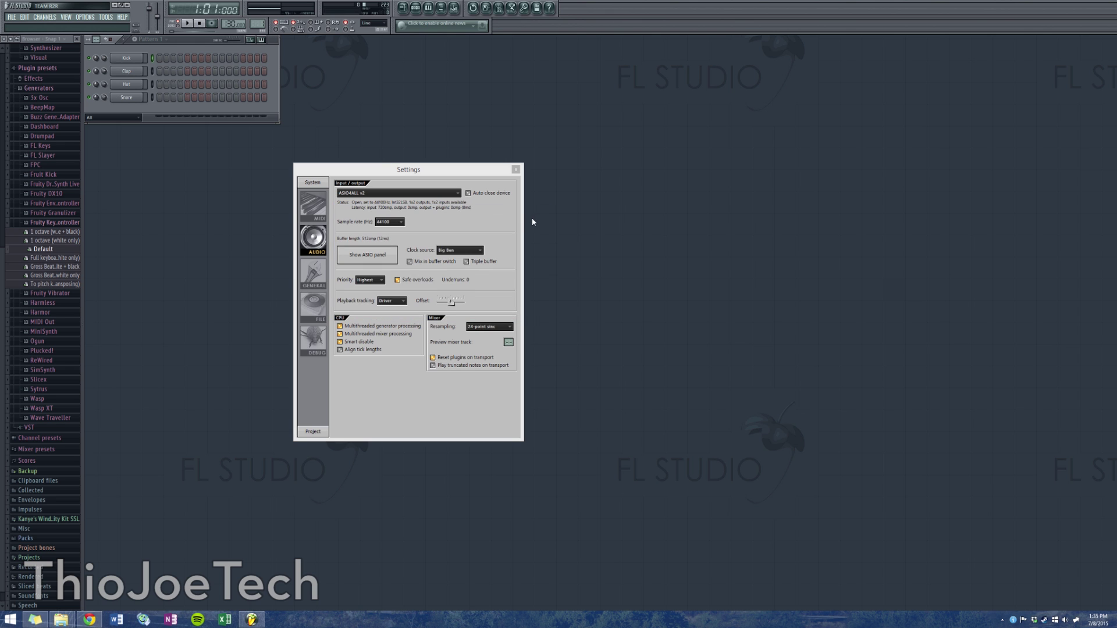
pyautogui.click(515, 169)
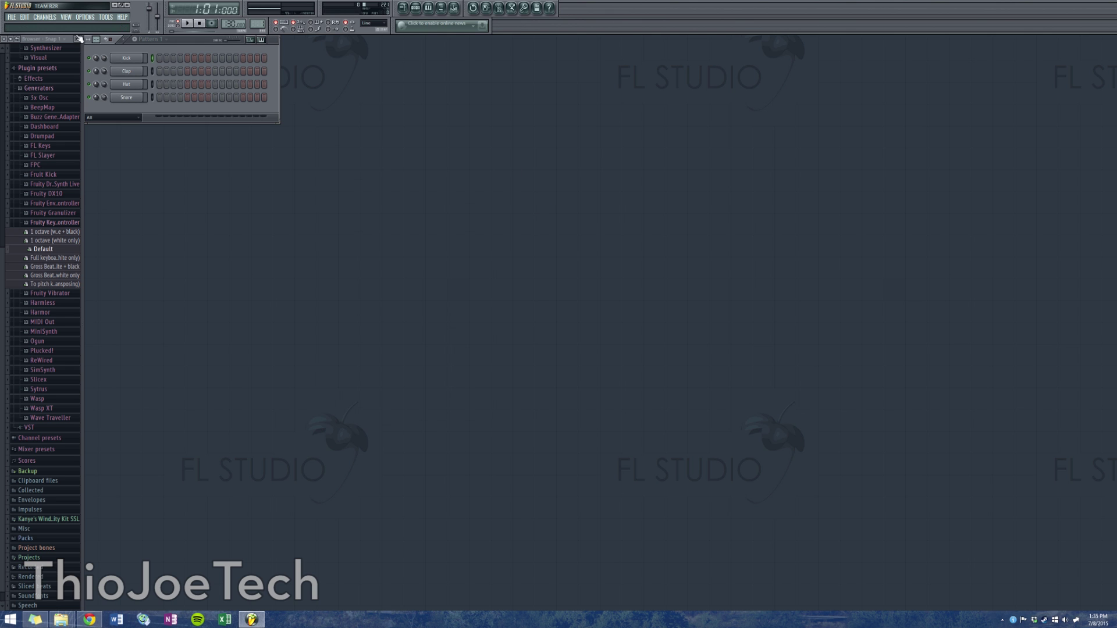
# Step: Add a MIDI Out channel to the channel rack from the Add one list
pyautogui.click(45, 16)
pyautogui.moveTo(55, 26)
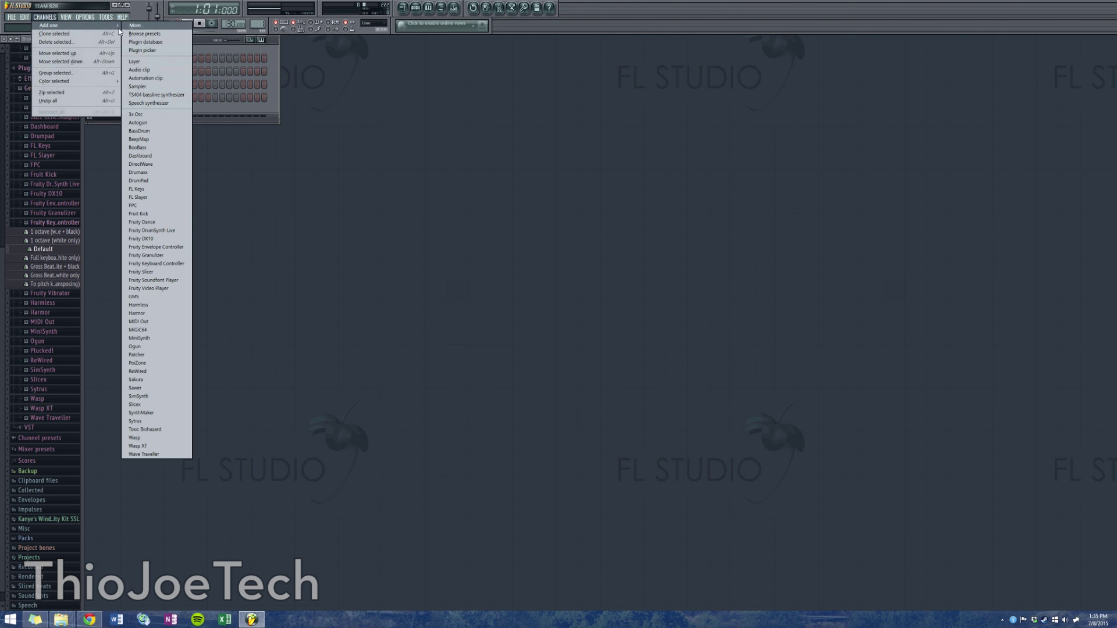
pyautogui.click(154, 320)
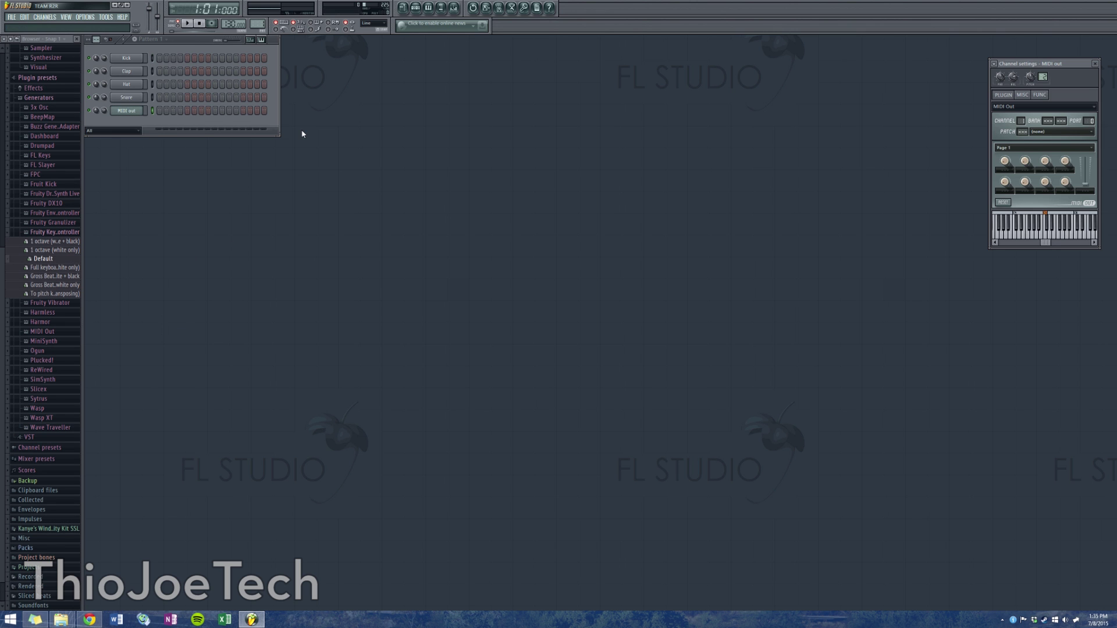
# Step: Set the master mixer track's input to USB Guitar Adapter 1
pyautogui.click(455, 9)
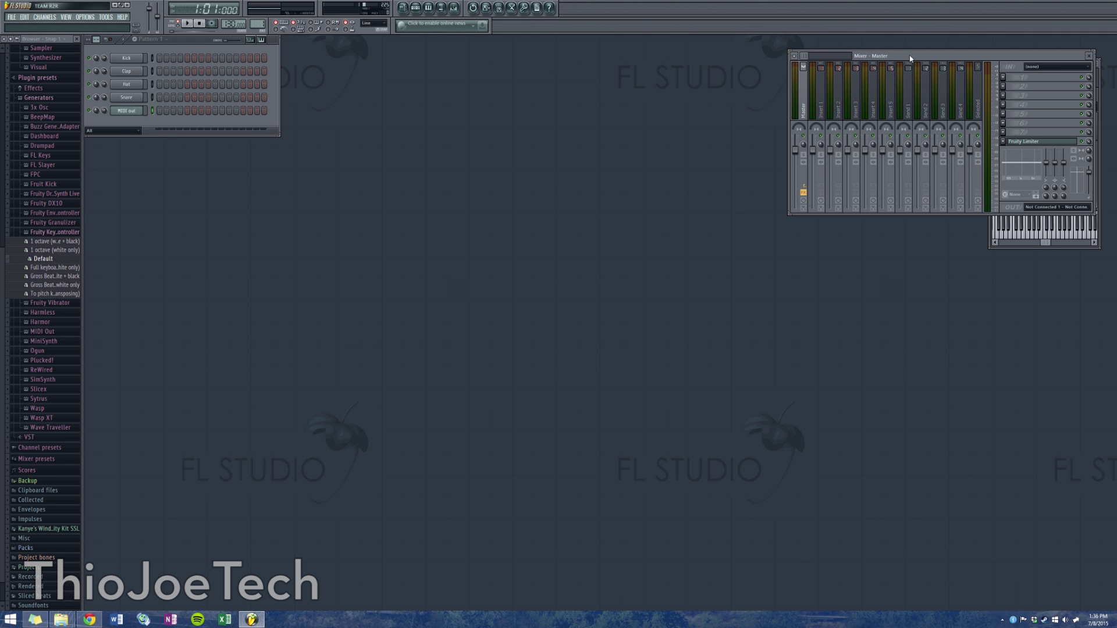
pyautogui.moveTo(910, 58); pyautogui.dragTo(498, 173)
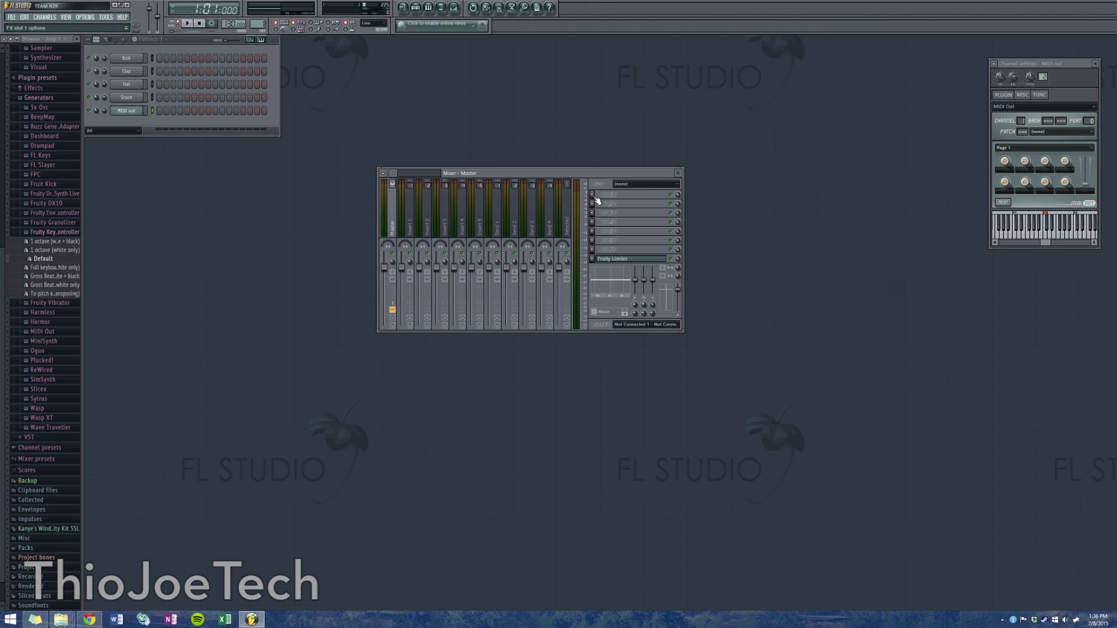
pyautogui.click(652, 184)
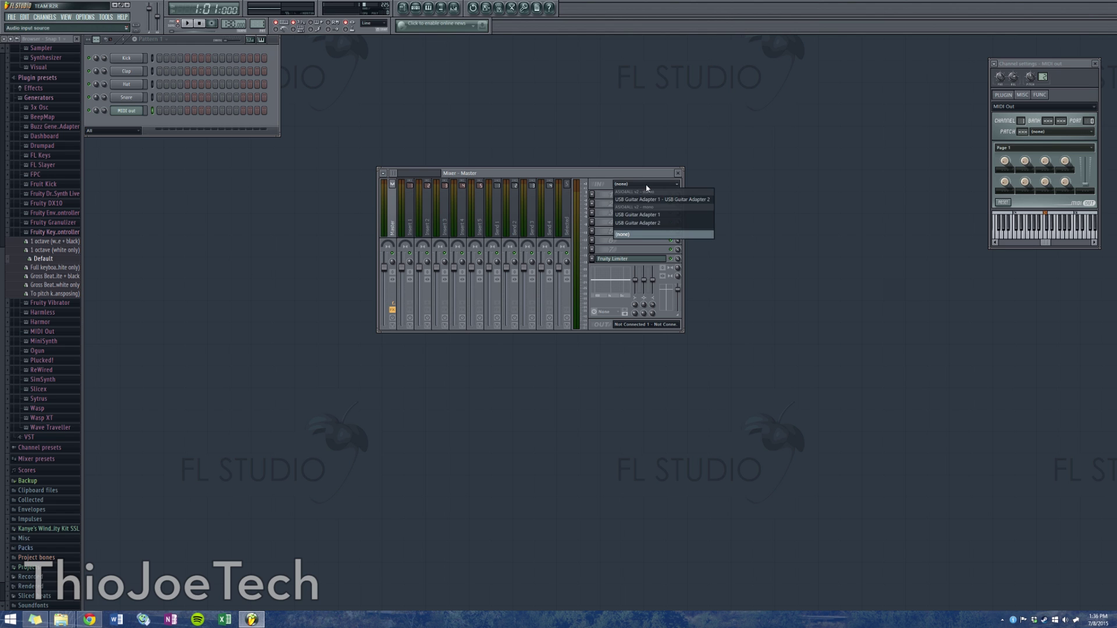
pyautogui.click(638, 215)
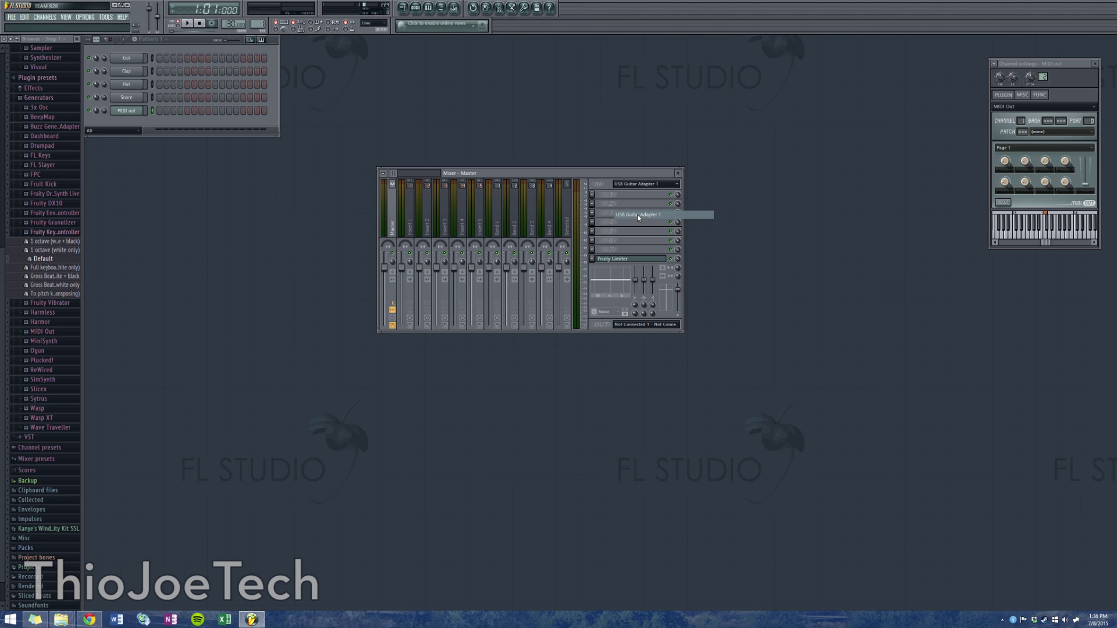
# Step: Load MiGiC64 into the master track's first FX slot and arrange it beside the mixer
pyautogui.click(592, 195)
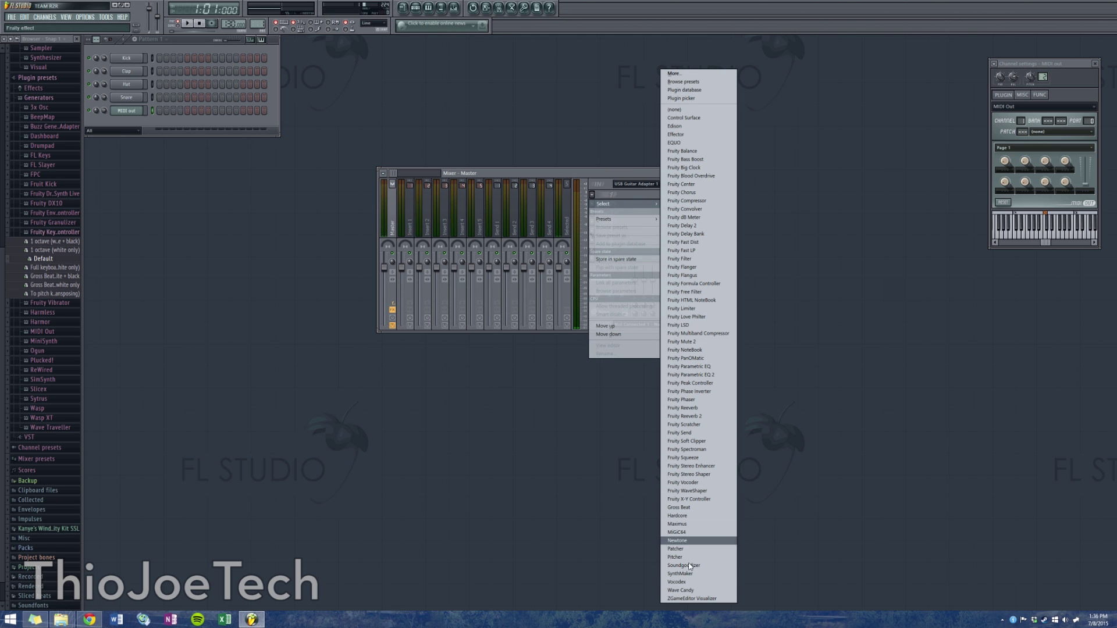
pyautogui.click(697, 533)
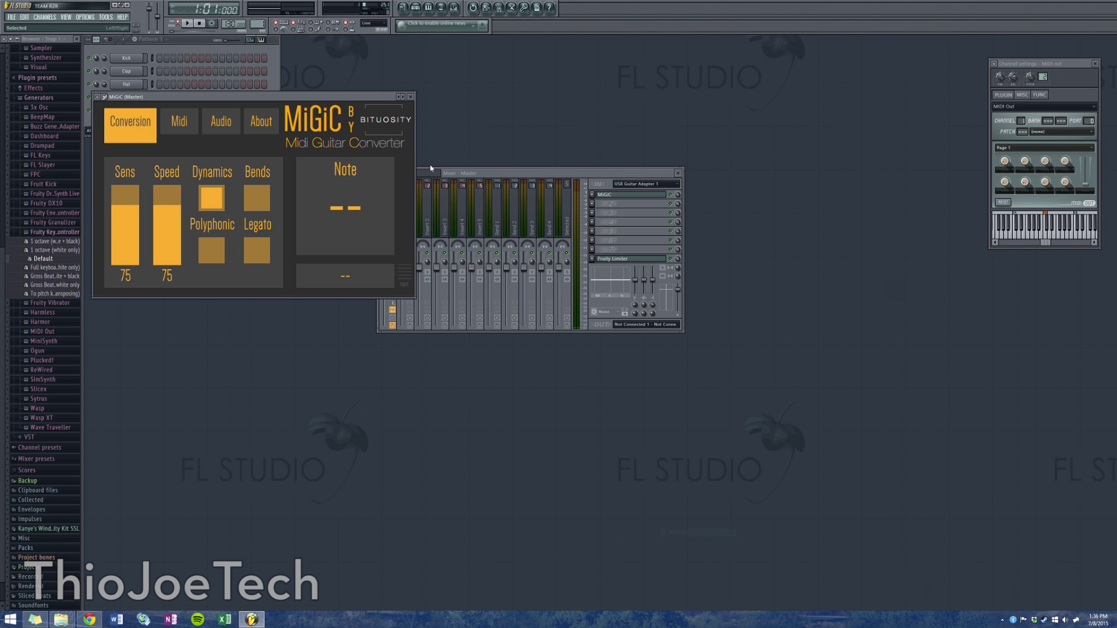
pyautogui.moveTo(335, 98); pyautogui.dragTo(389, 197)
pyautogui.moveTo(522, 178); pyautogui.dragTo(591, 194)
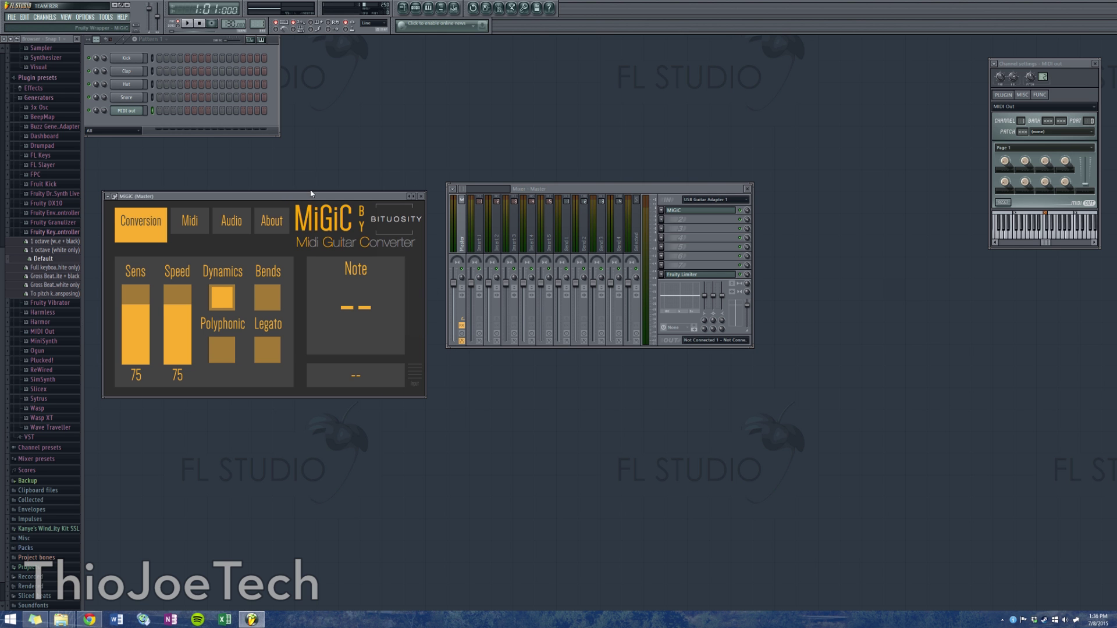
pyautogui.moveTo(310, 200); pyautogui.dragTo(304, 173)
pyautogui.moveTo(532, 189); pyautogui.dragTo(512, 180)
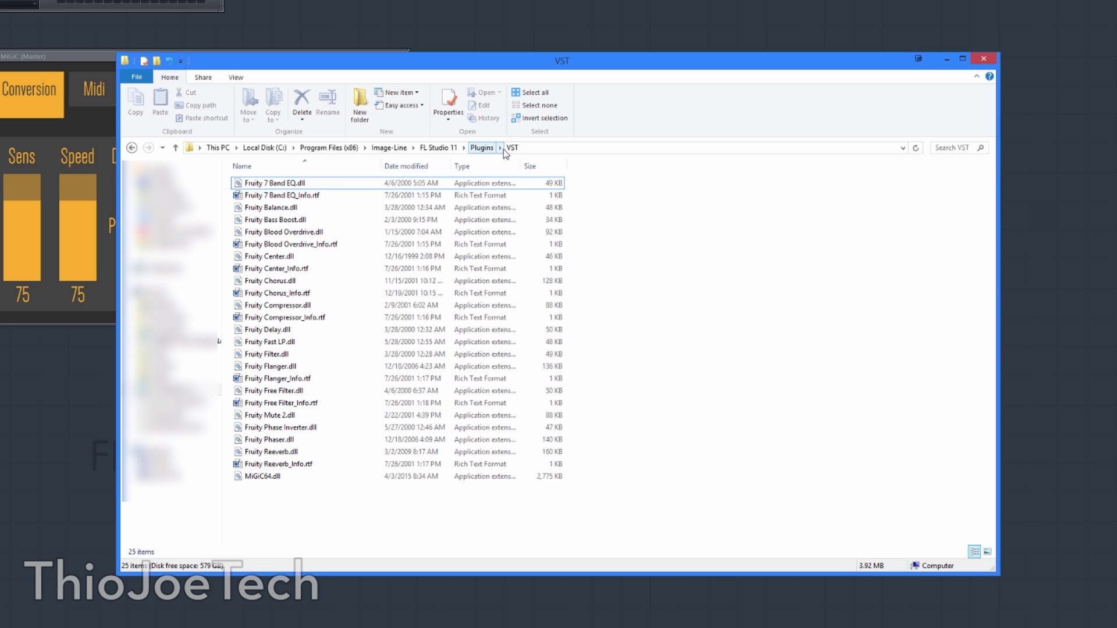
pyautogui.moveTo(261, 498); pyautogui.dragTo(341, 501)
pyautogui.click(329, 148)
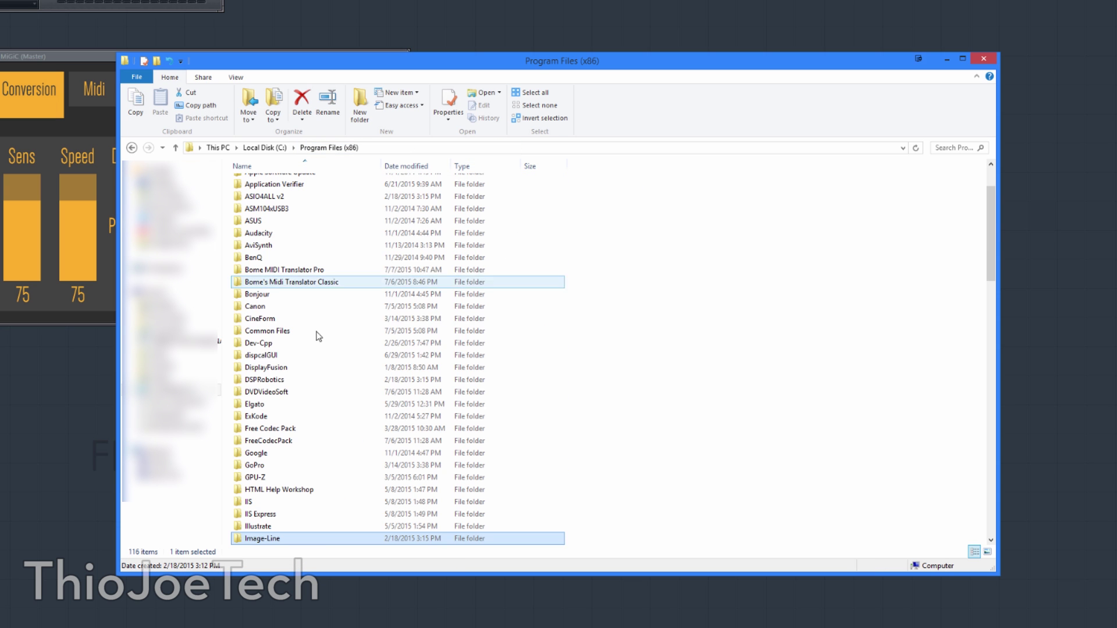
pyautogui.scroll(-9, 317, 349)
pyautogui.scroll(-15, 314, 407)
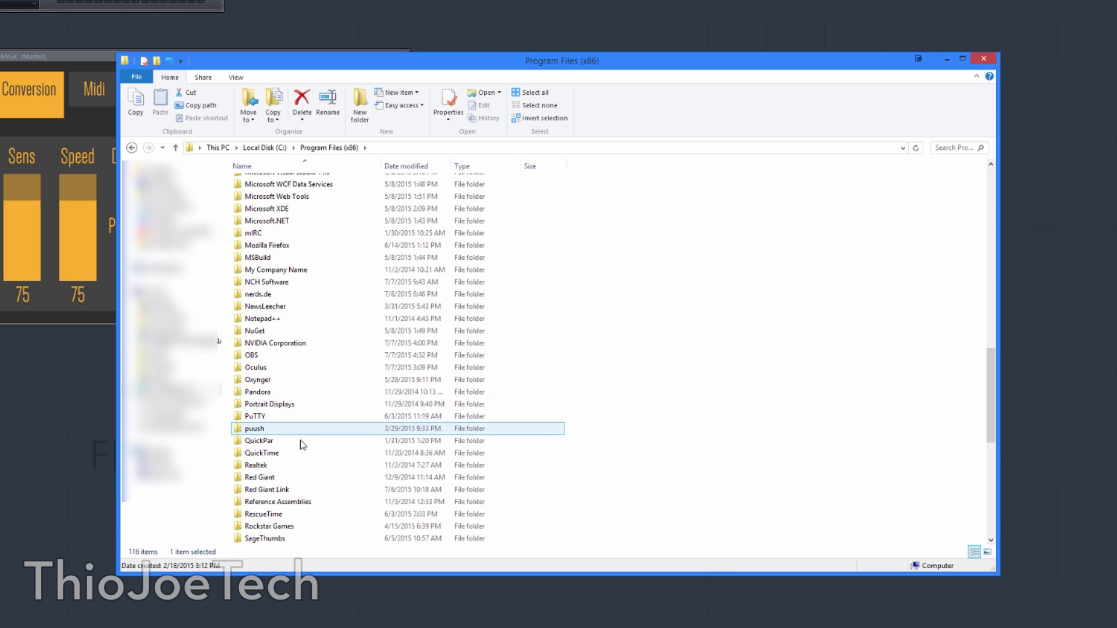
pyautogui.doubleClick(262, 441)
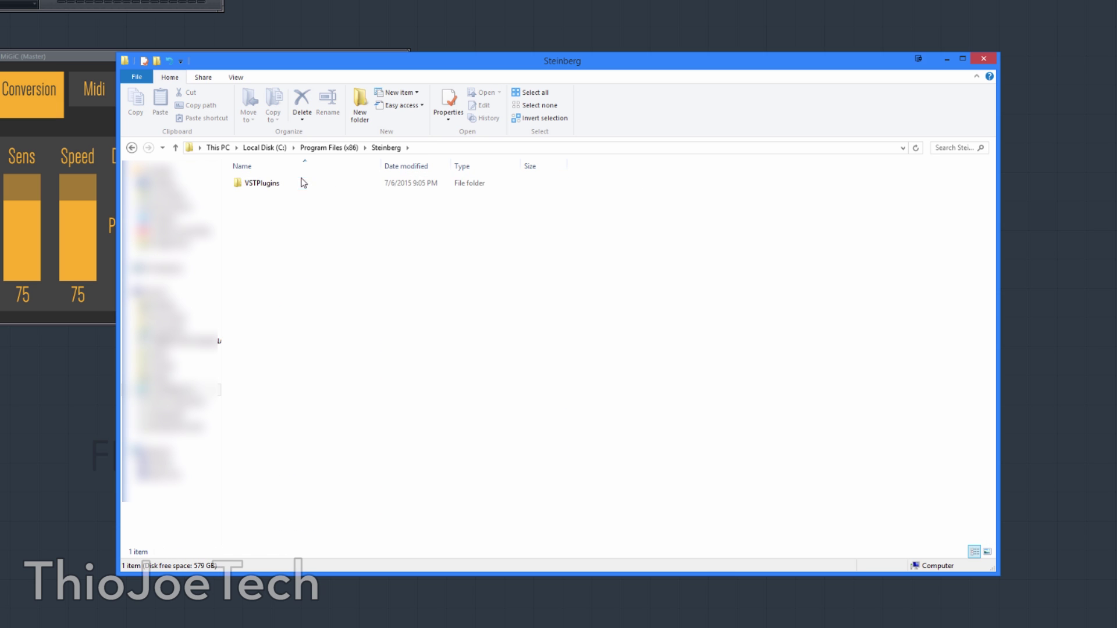
pyautogui.doubleClick(268, 183)
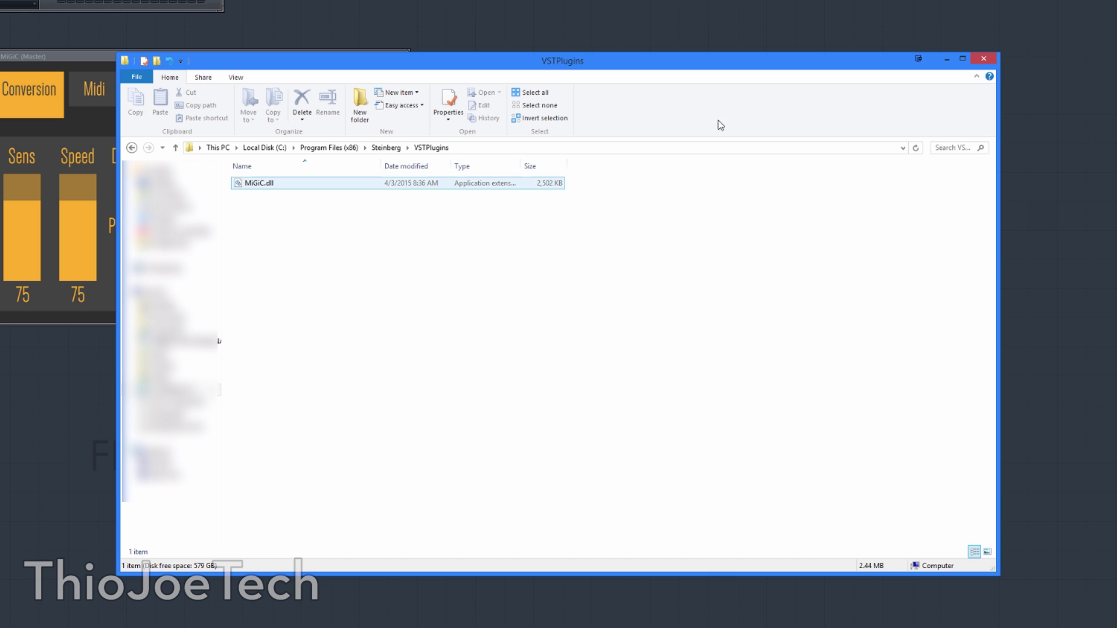
pyautogui.click(983, 60)
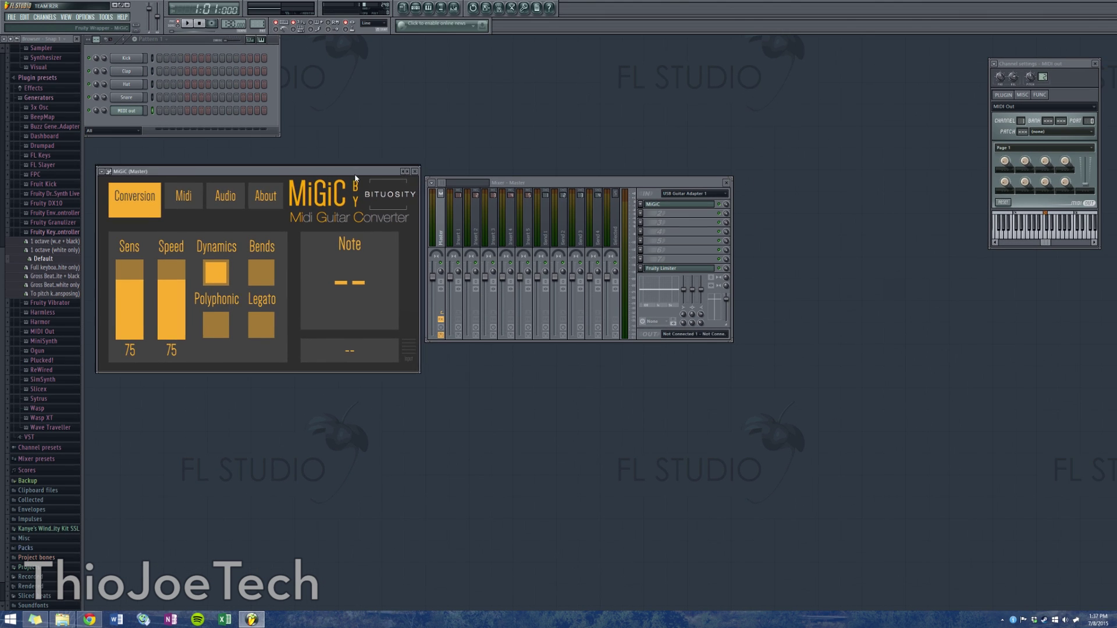
# Step: Raise MiGiC's Speed slightly and leave its audio output switched off
pyautogui.moveTo(356, 177); pyautogui.dragTo(354, 180)
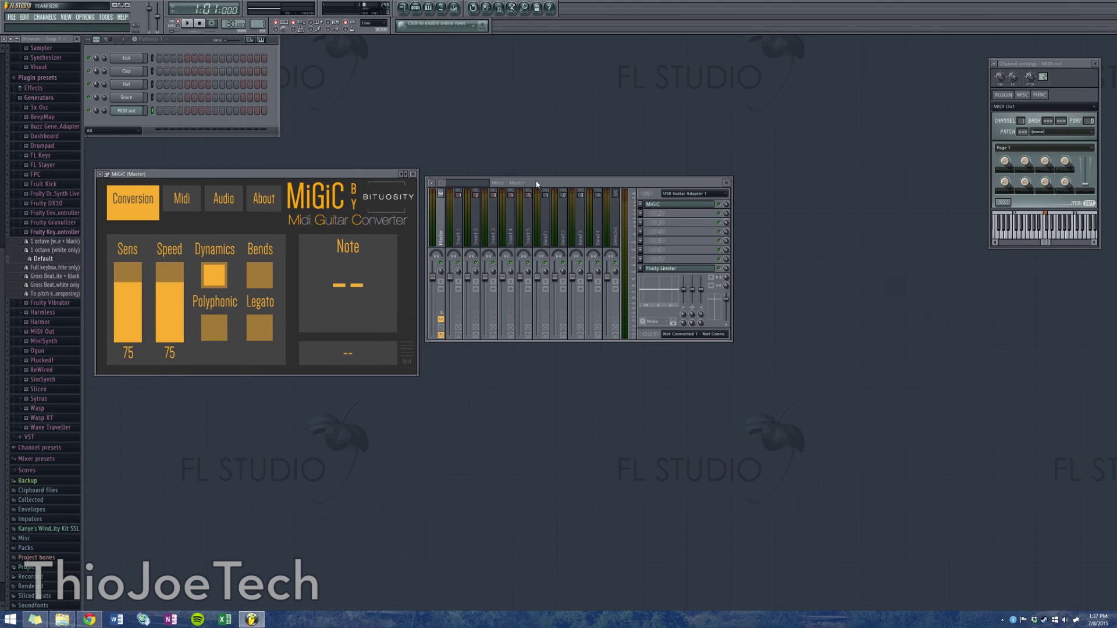
pyautogui.moveTo(536, 184); pyautogui.dragTo(546, 195)
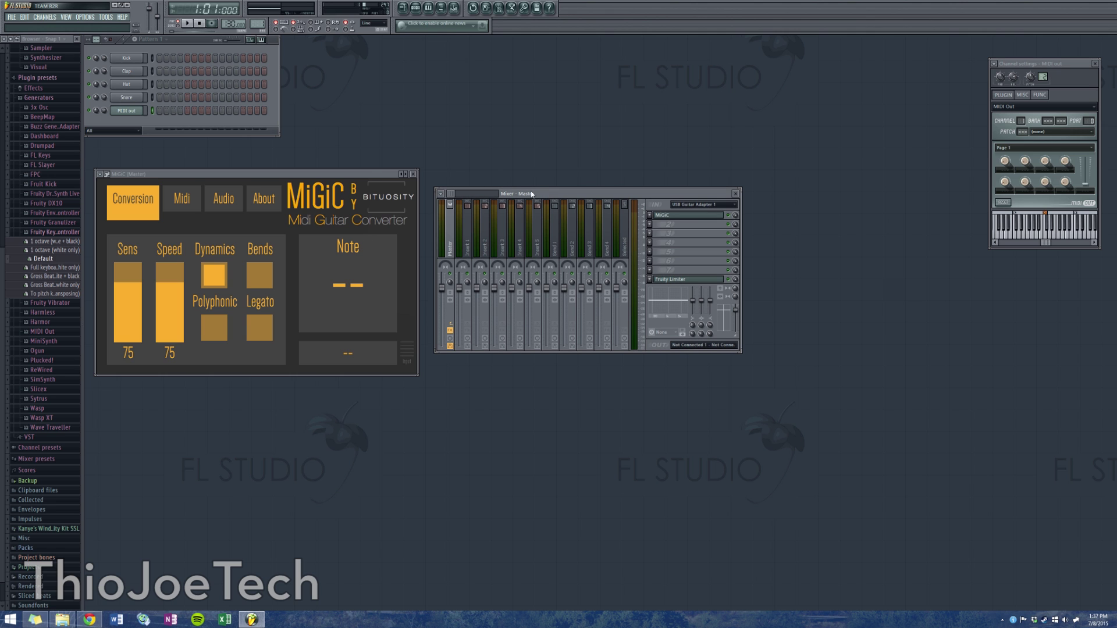
pyautogui.moveTo(372, 172); pyautogui.dragTo(372, 166)
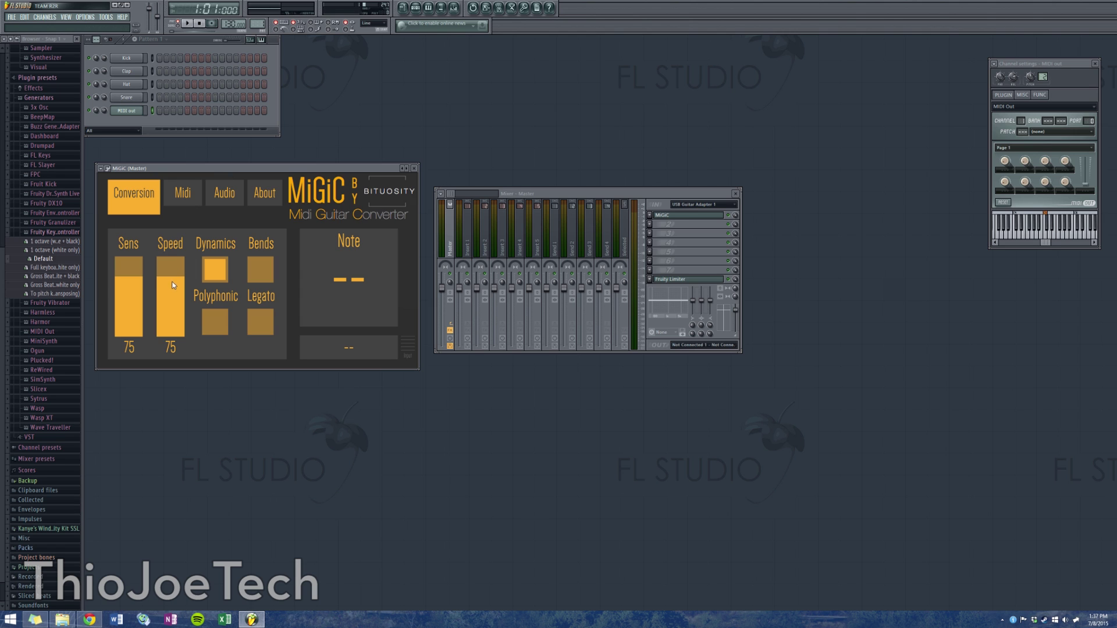
pyautogui.moveTo(171, 281); pyautogui.dragTo(173, 280)
pyautogui.click(224, 195)
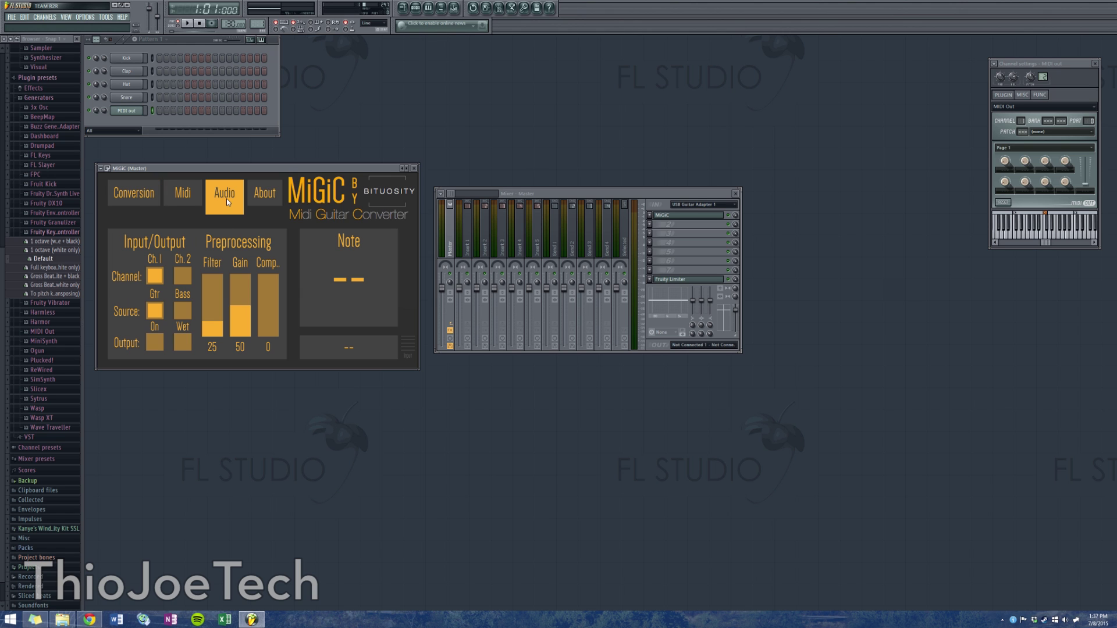
pyautogui.click(156, 343)
pyautogui.click(155, 343)
# Step: Set MiGiC's MIDI output port to 0 in the wrapper settings and reopen the plugin
pyautogui.click(108, 168)
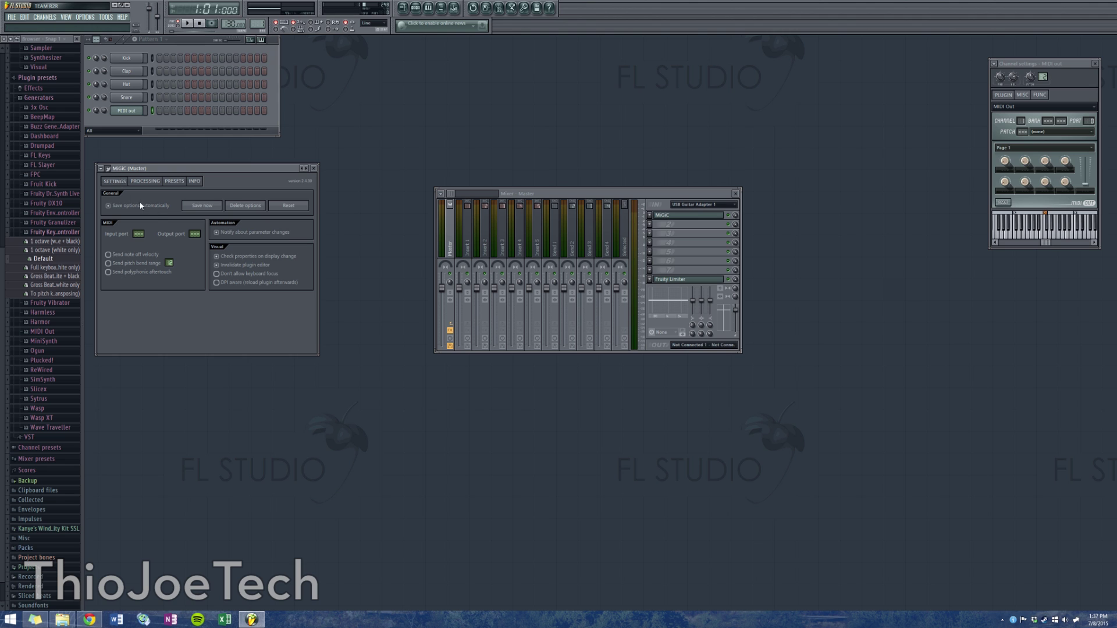
pyautogui.moveTo(199, 236); pyautogui.dragTo(198, 232)
pyautogui.click(314, 168)
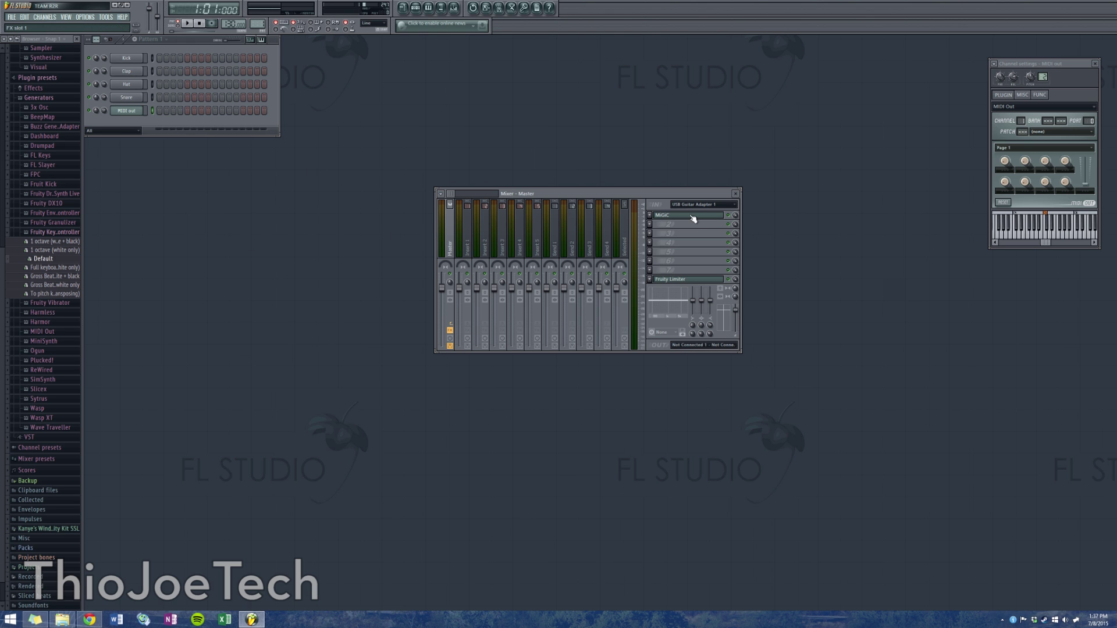
pyautogui.click(663, 215)
pyautogui.click(115, 178)
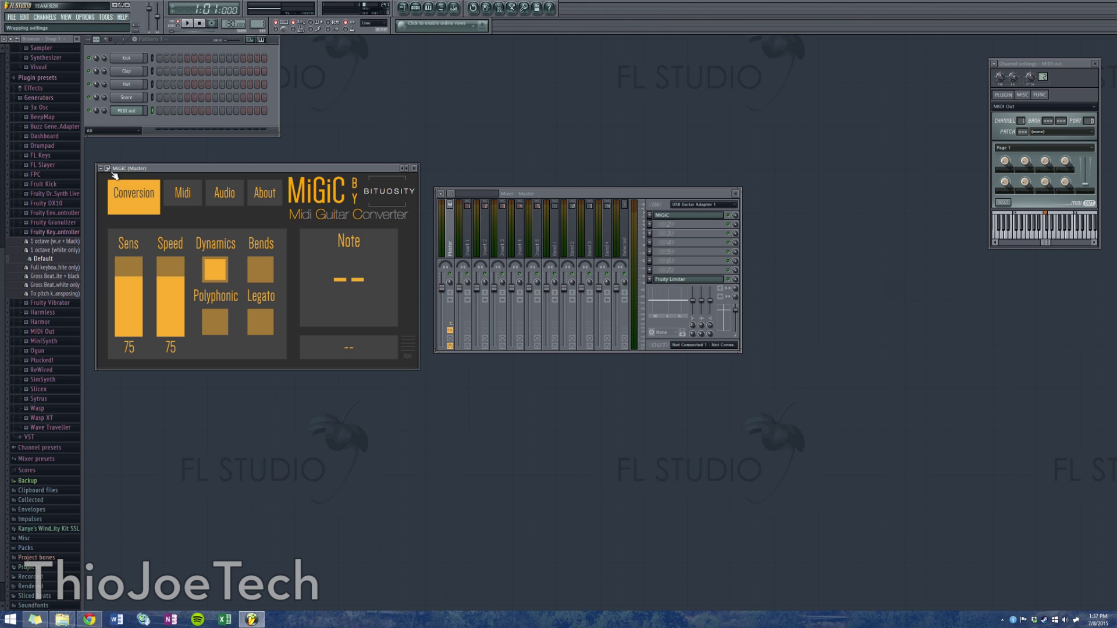
pyautogui.moveTo(208, 170); pyautogui.dragTo(227, 200)
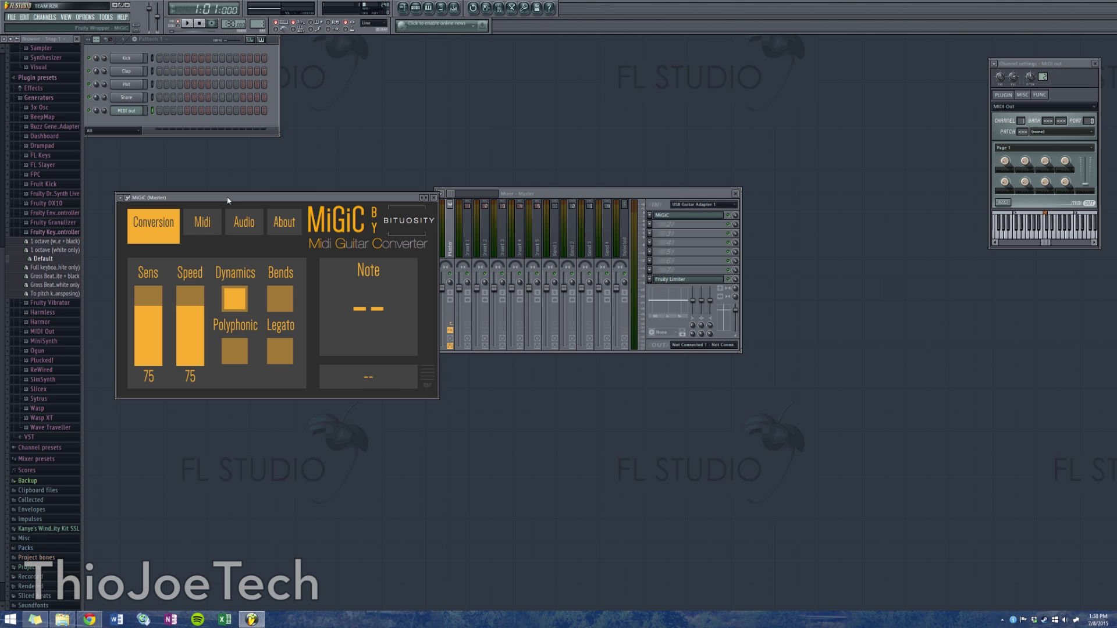
pyautogui.moveTo(227, 200); pyautogui.dragTo(215, 198)
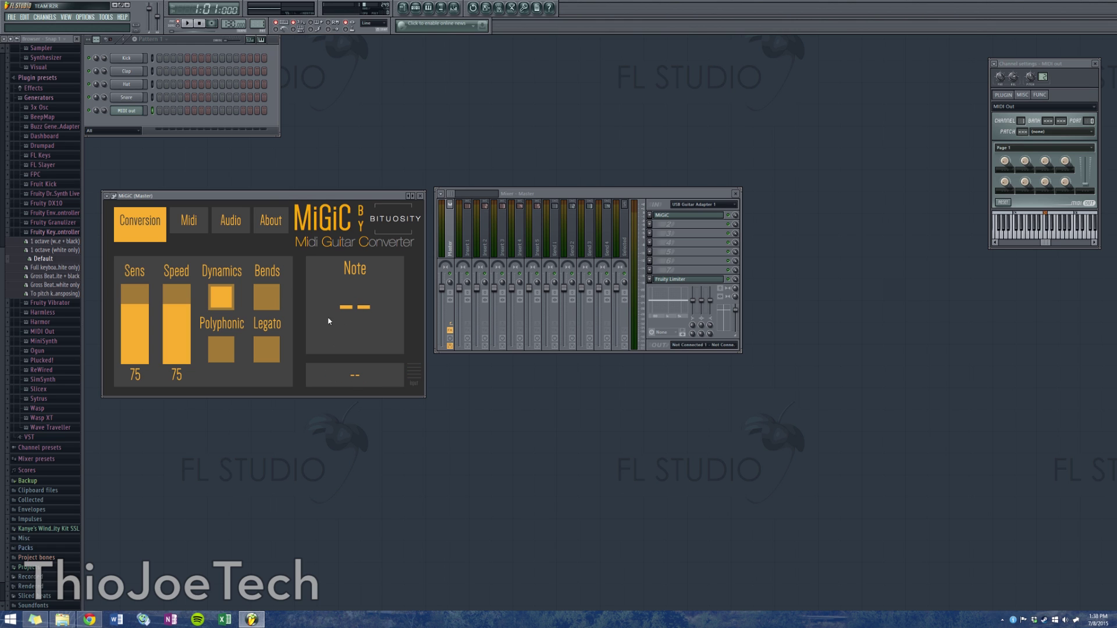
pyautogui.moveTo(285, 197)
pyautogui.mouseDown()
pyautogui.moveTo(275, 192)
pyautogui.moveTo(282, 203)
pyautogui.mouseUp()
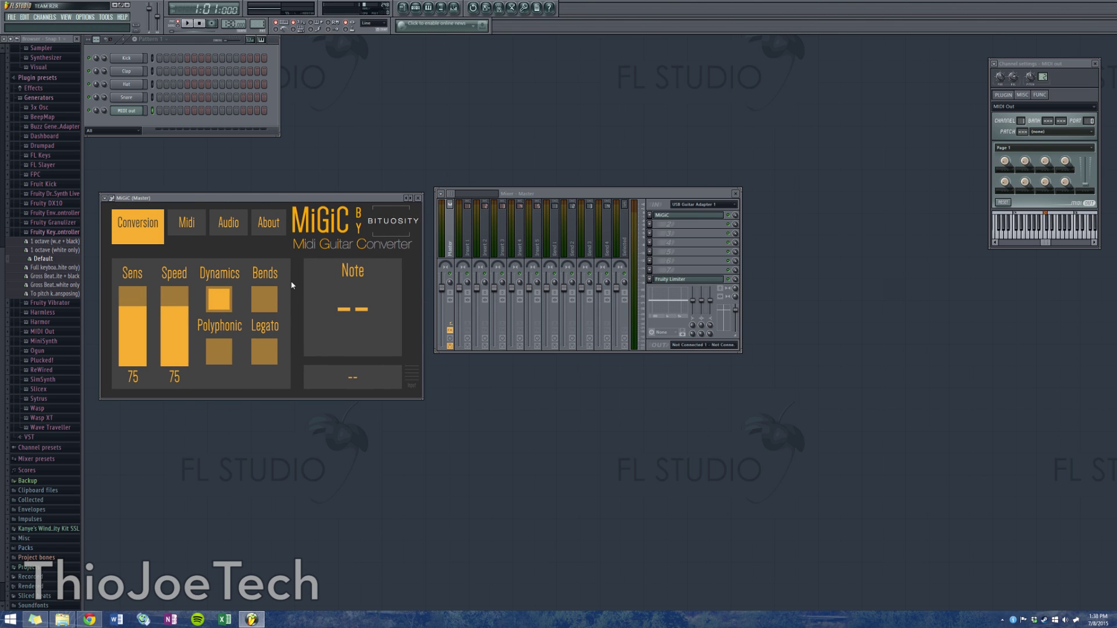
pyautogui.click(112, 197)
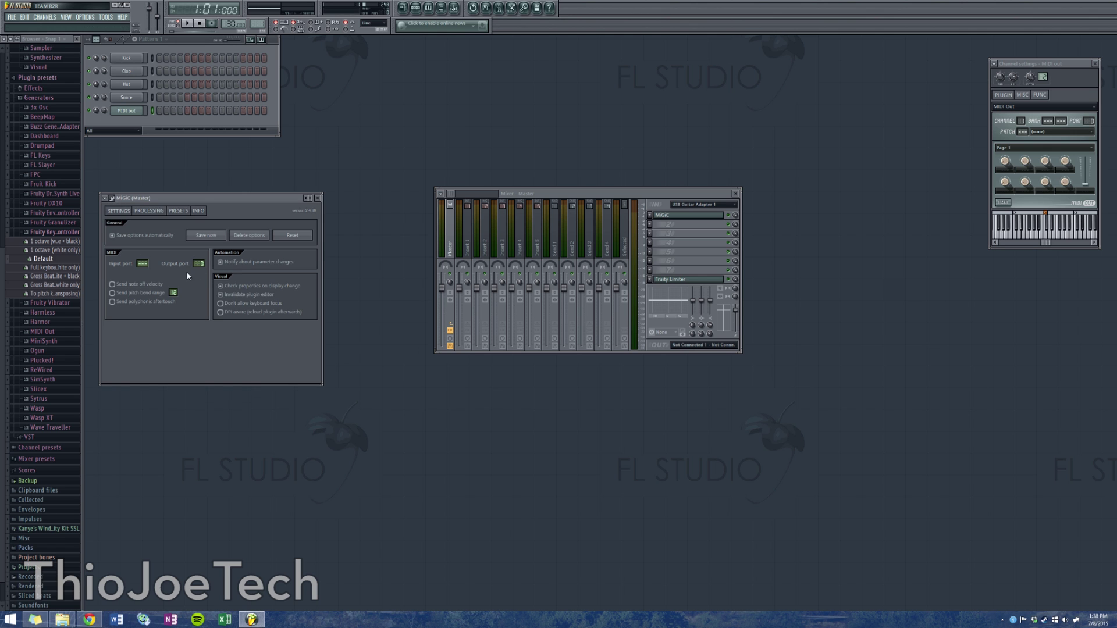
# Step: Place the MIDI Out channel settings above the mixer beside MiGiC and adjust its port number
pyautogui.click(112, 198)
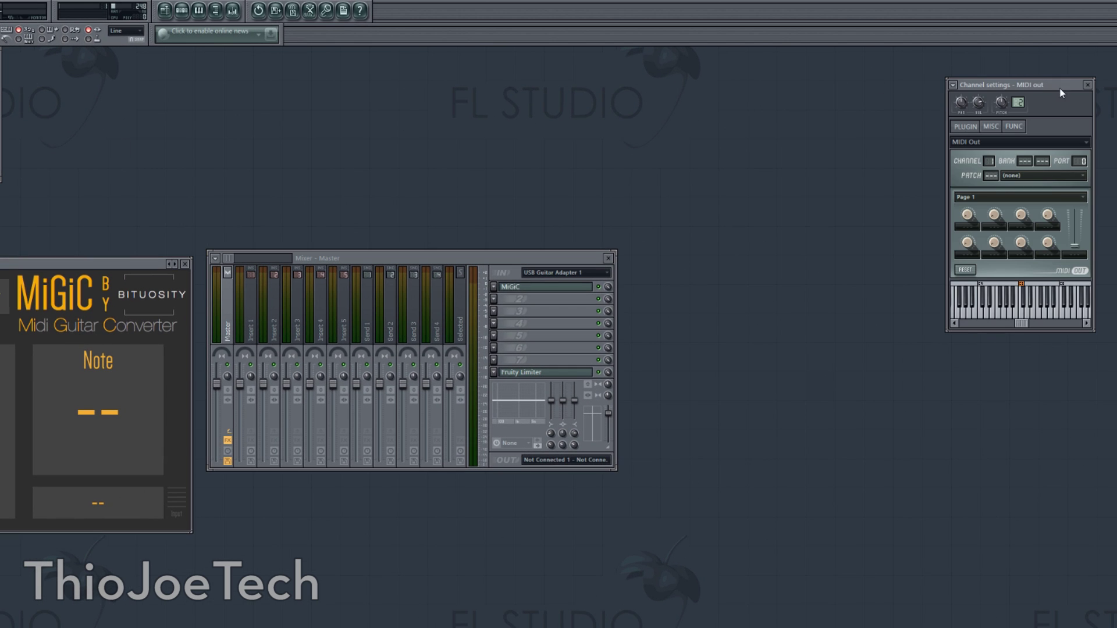
pyautogui.moveTo(1029, 84); pyautogui.dragTo(291, 106)
pyautogui.moveTo(511, 260); pyautogui.dragTo(521, 389)
pyautogui.click(334, 108)
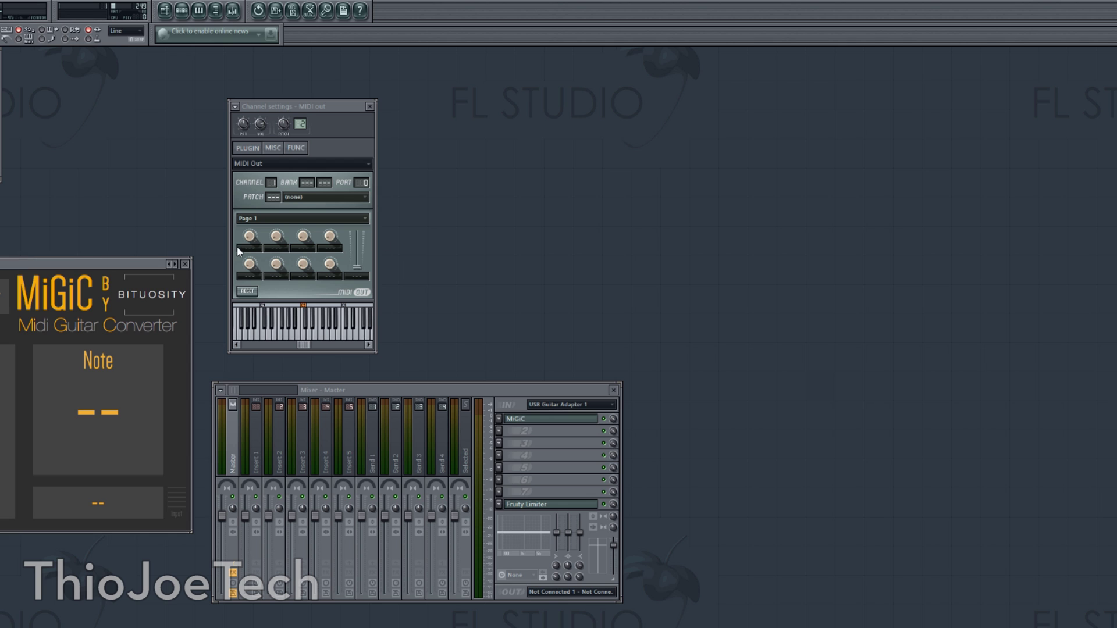
pyautogui.moveTo(365, 185); pyautogui.dragTo(365, 187)
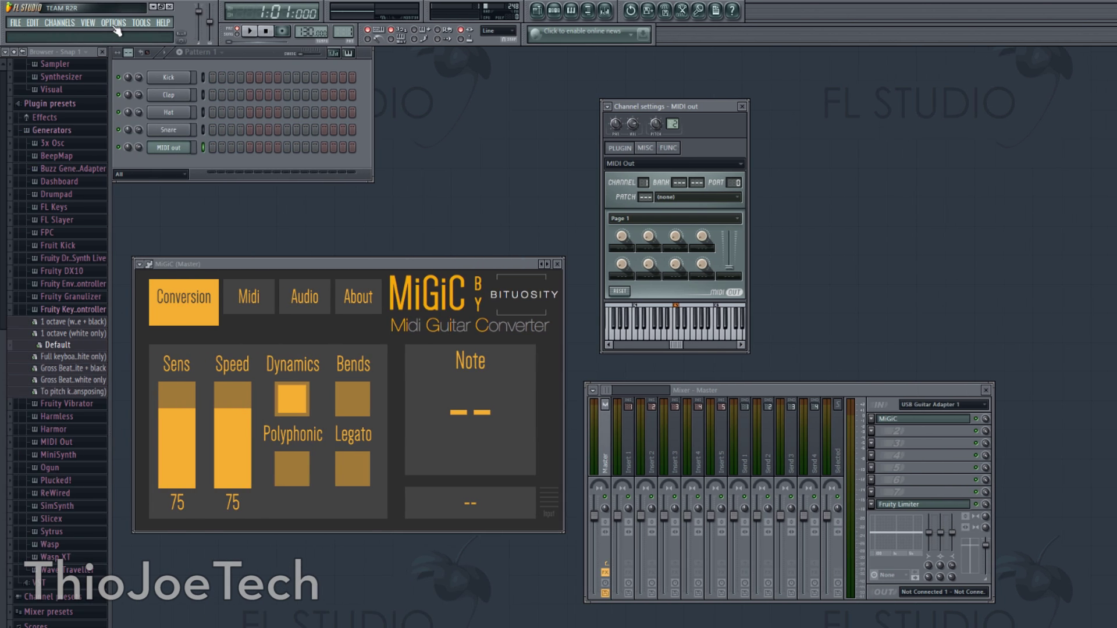
pyautogui.click(113, 23)
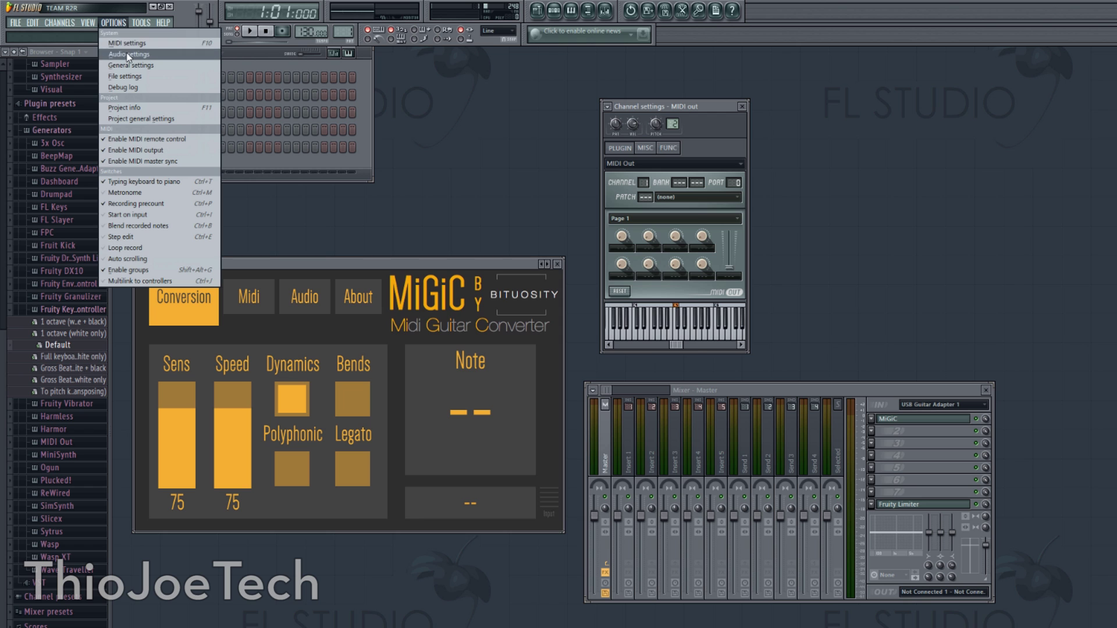
# Step: Make LoopBe Internal MIDI the MIDI output with Send master sync ticked
pyautogui.click(127, 43)
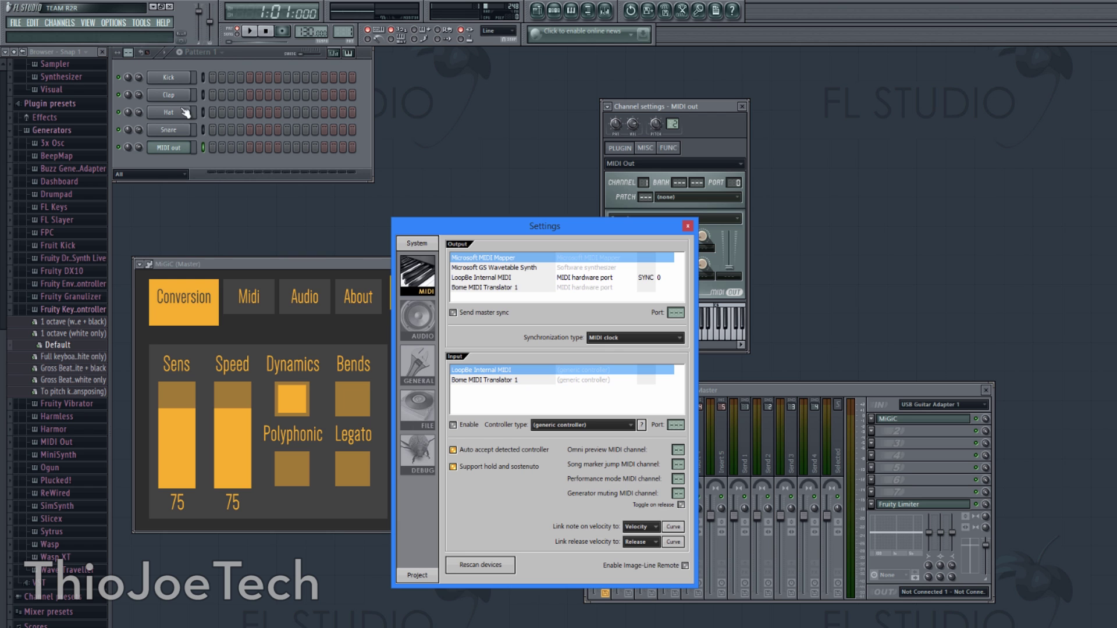
pyautogui.click(520, 278)
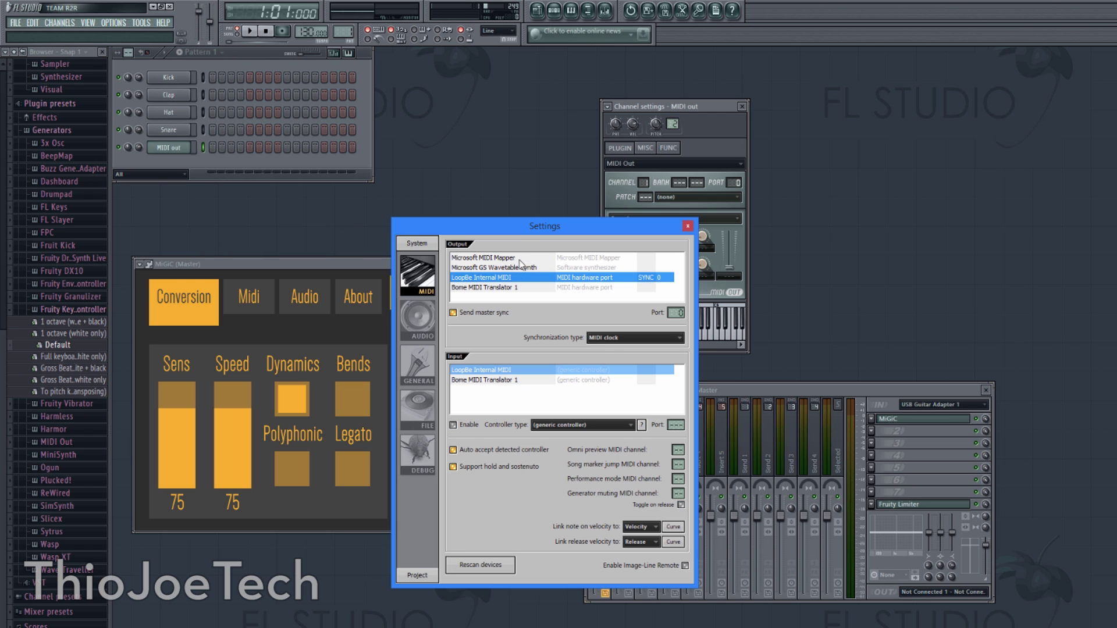
pyautogui.moveTo(520, 232); pyautogui.dragTo(484, 206)
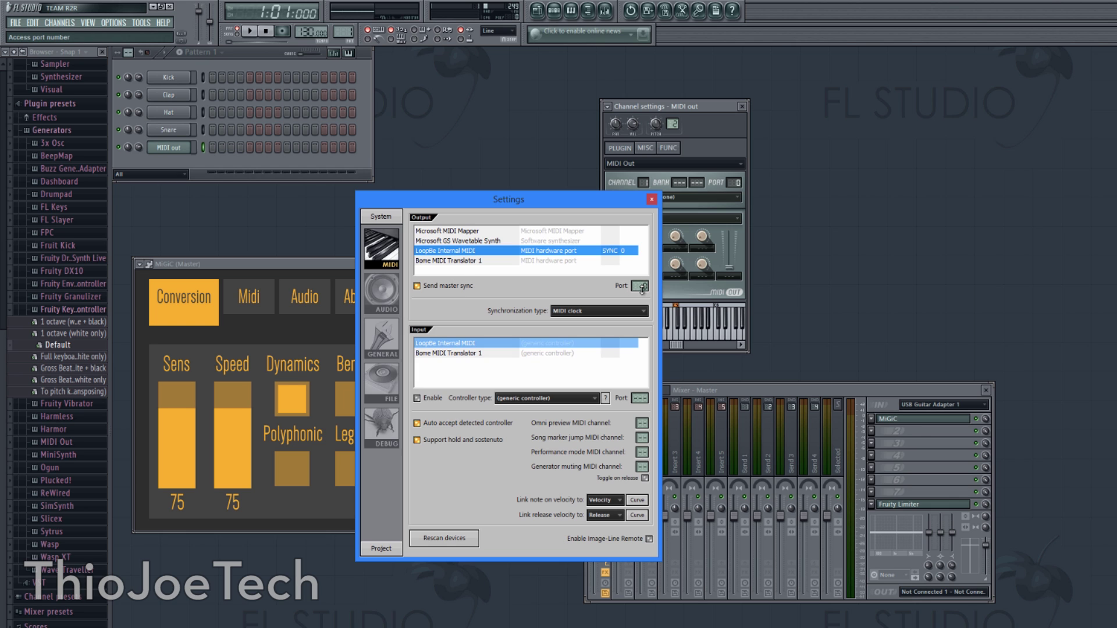
pyautogui.click(427, 288)
pyautogui.click(427, 288)
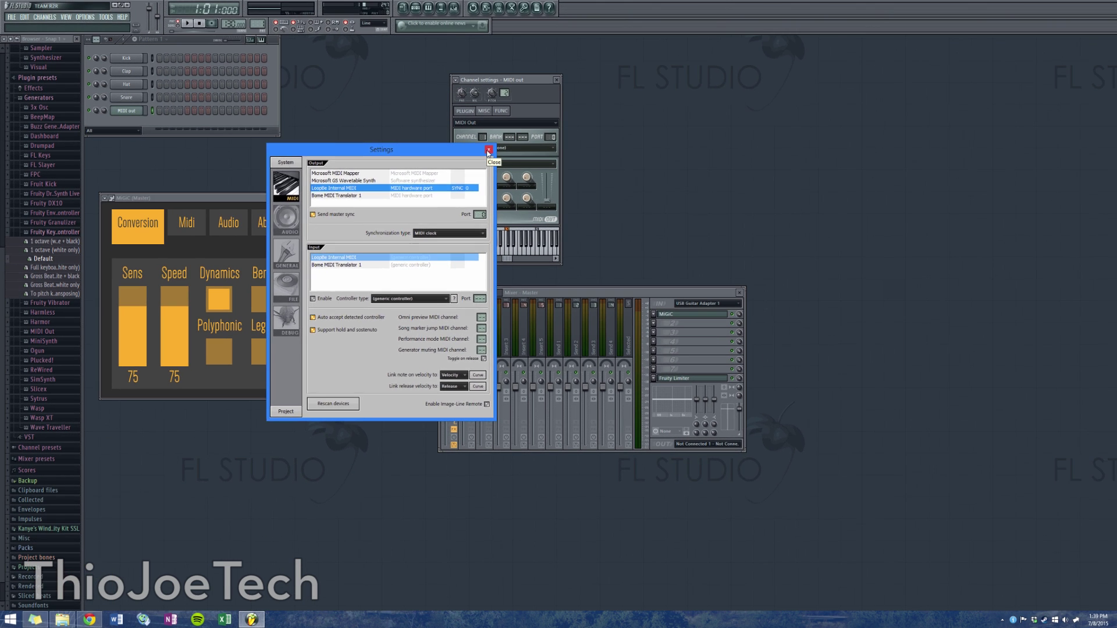
pyautogui.click(651, 200)
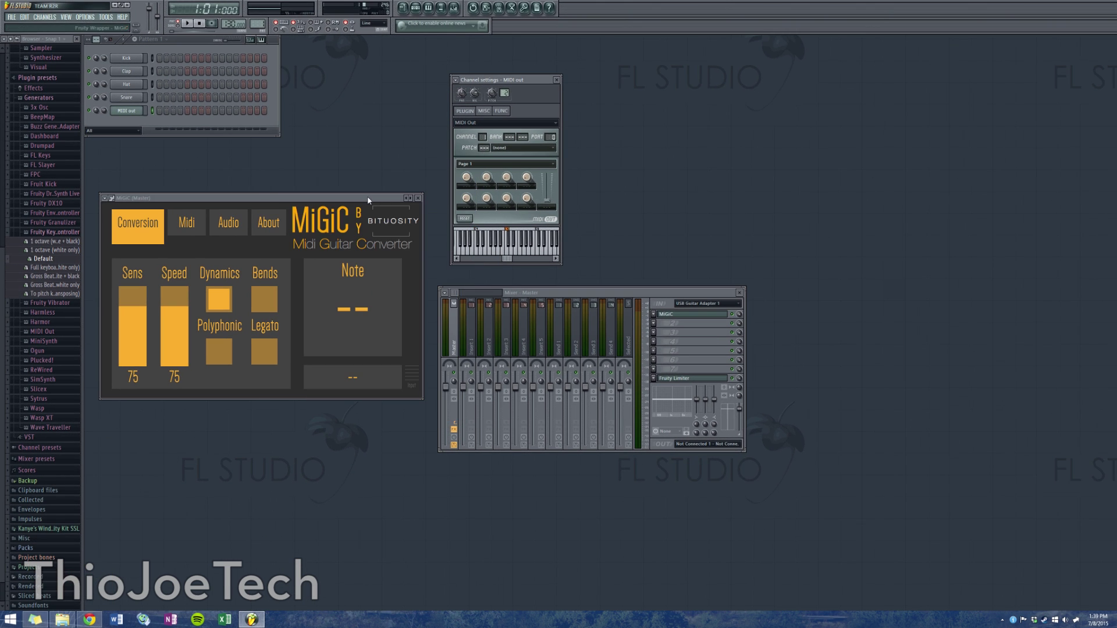
# Step: Launch the Bome MIDI Translator Pro Trial shortcut from the Programs folder in File Explorer
pyautogui.moveTo(368, 200); pyautogui.dragTo(367, 228)
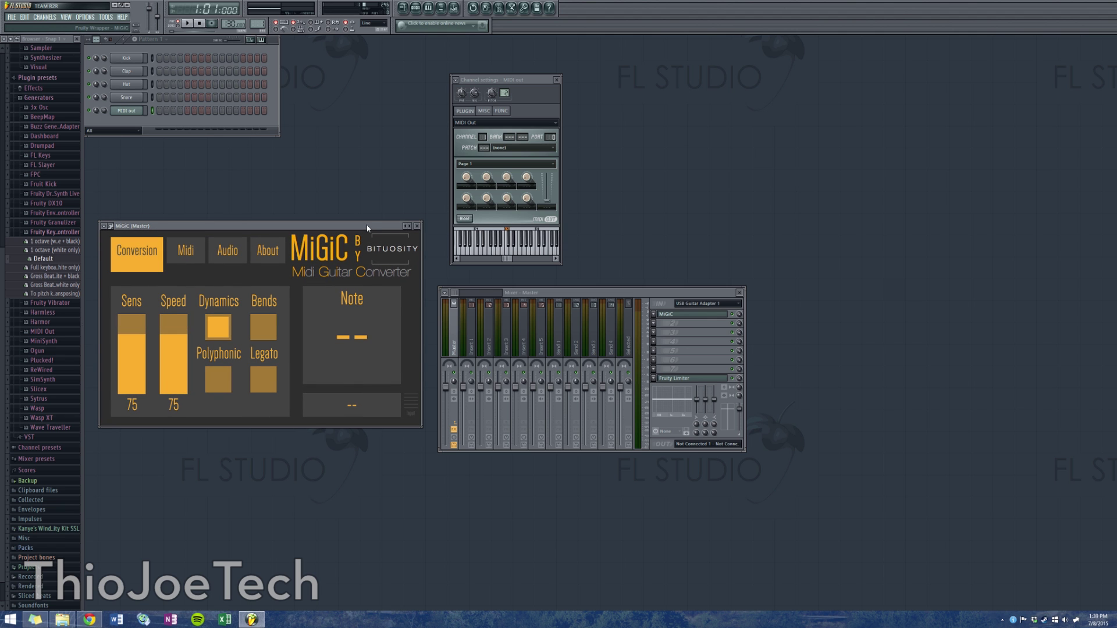
pyautogui.click(63, 619)
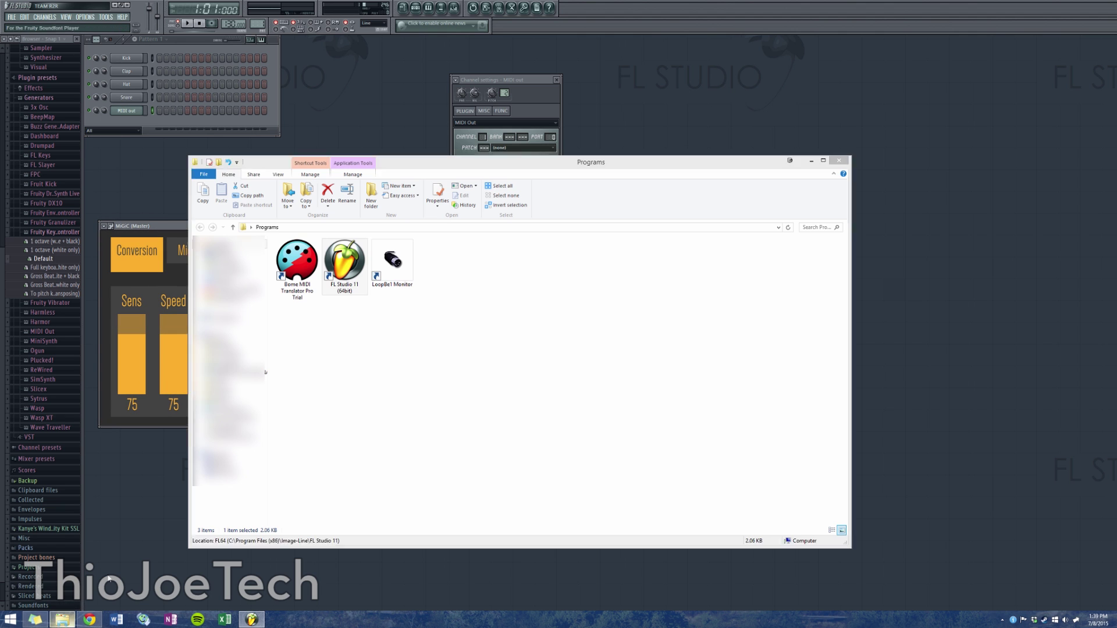
pyautogui.click(310, 293)
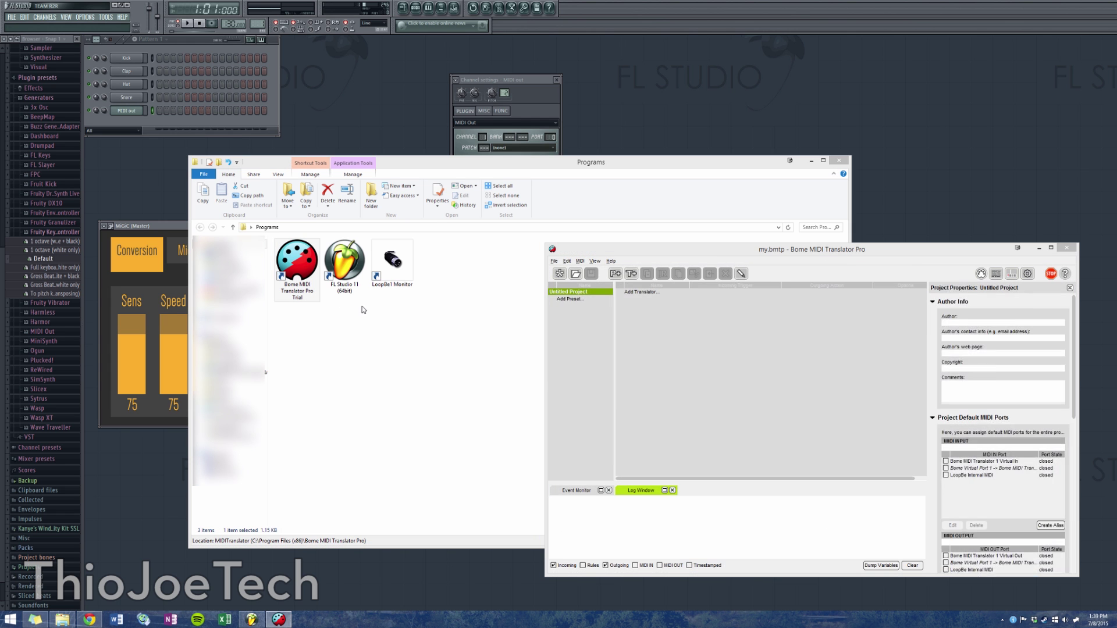
# Step: Dismiss Bome's Purchase Reminder and move the translator window up and left
pyautogui.moveTo(801, 311); pyautogui.dragTo(769, 313)
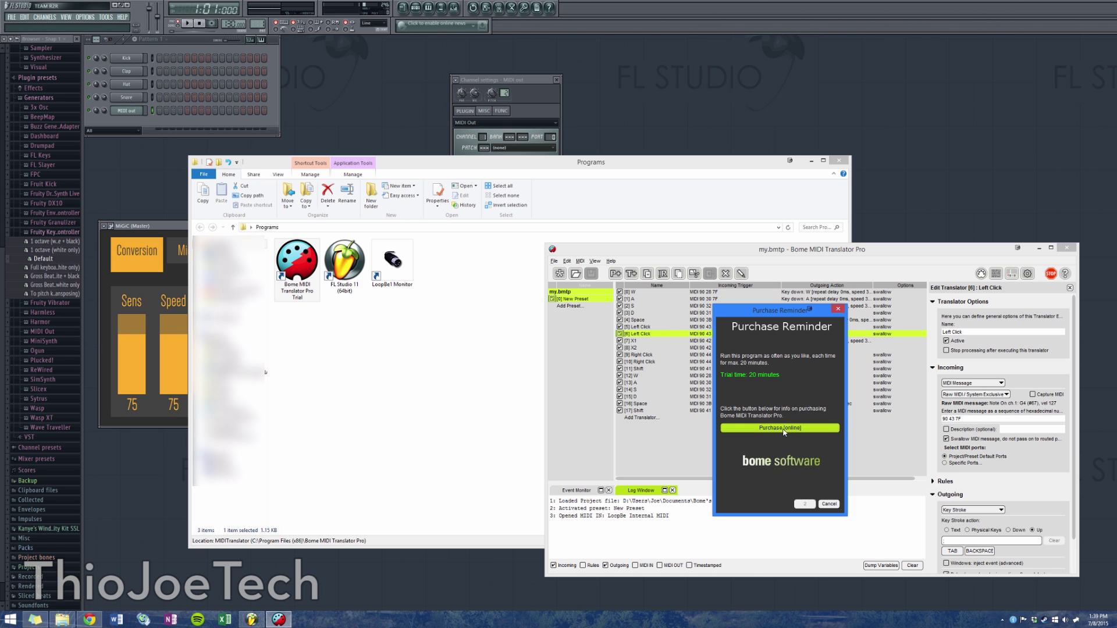
pyautogui.click(805, 504)
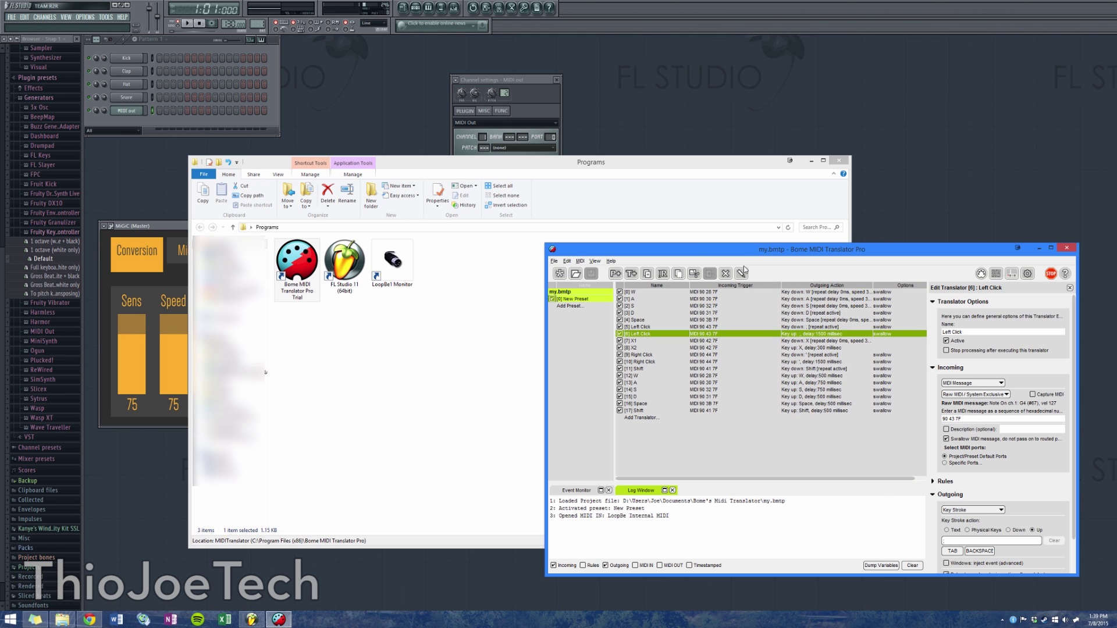
pyautogui.moveTo(740, 248); pyautogui.dragTo(464, 174)
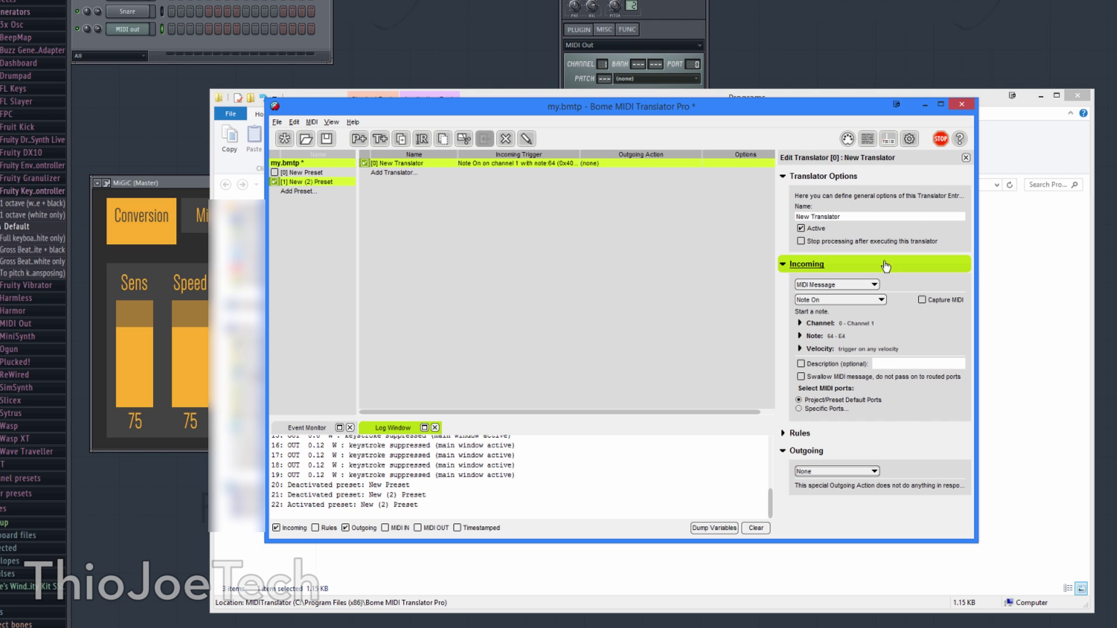
# Step: Switch the translator's incoming trigger type to a Raw MIDI message
pyautogui.click(845, 301)
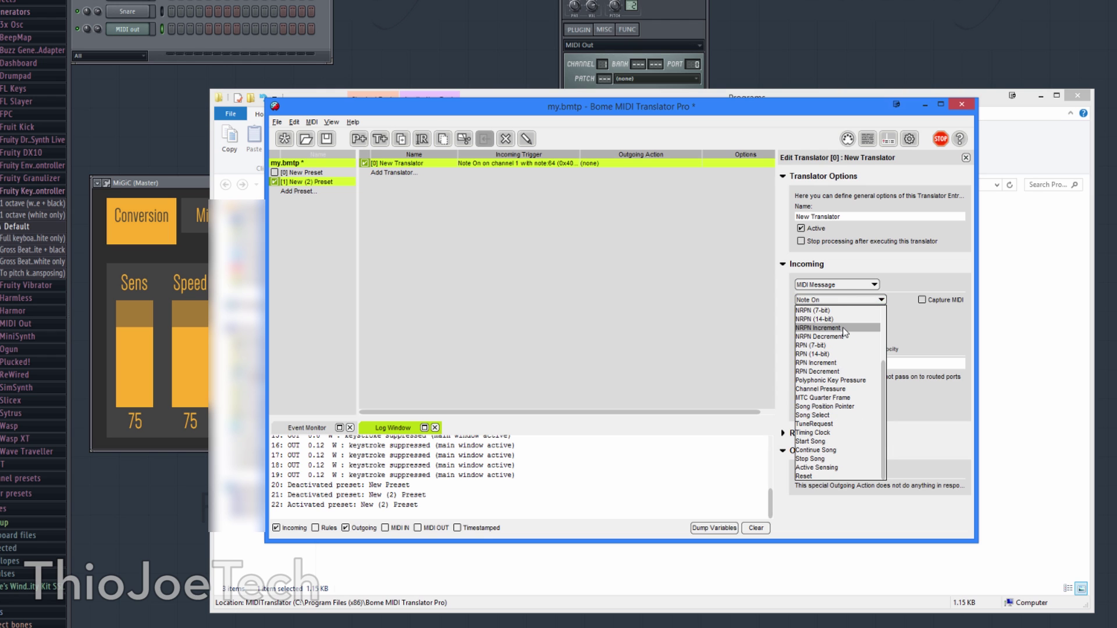
pyautogui.click(838, 301)
pyautogui.click(839, 302)
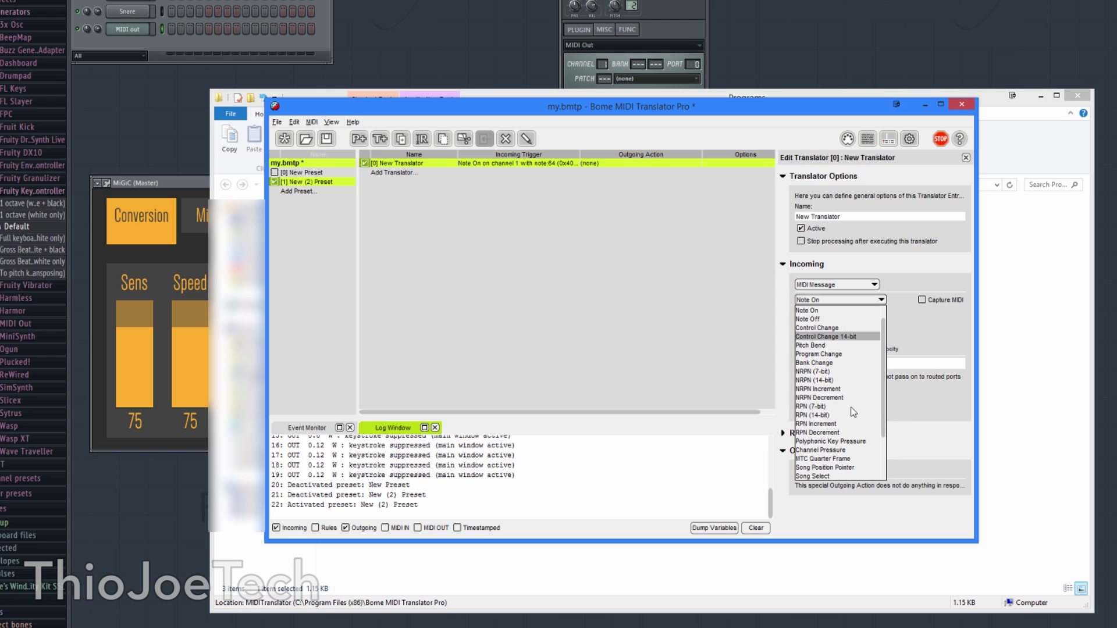
pyautogui.moveTo(884, 417); pyautogui.dragTo(883, 326)
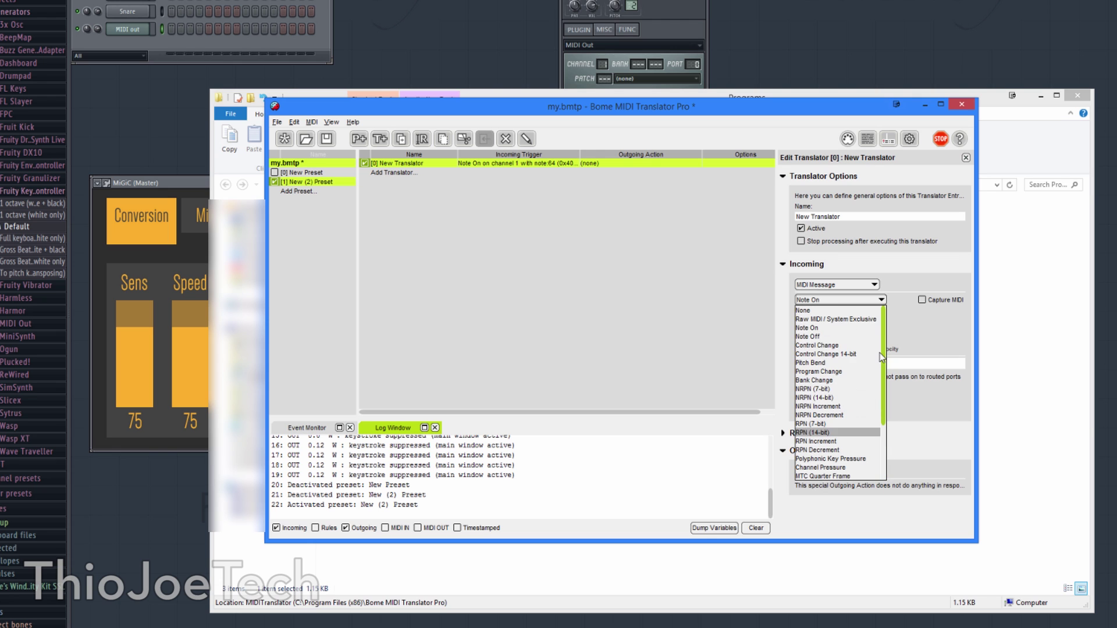
pyautogui.click(855, 317)
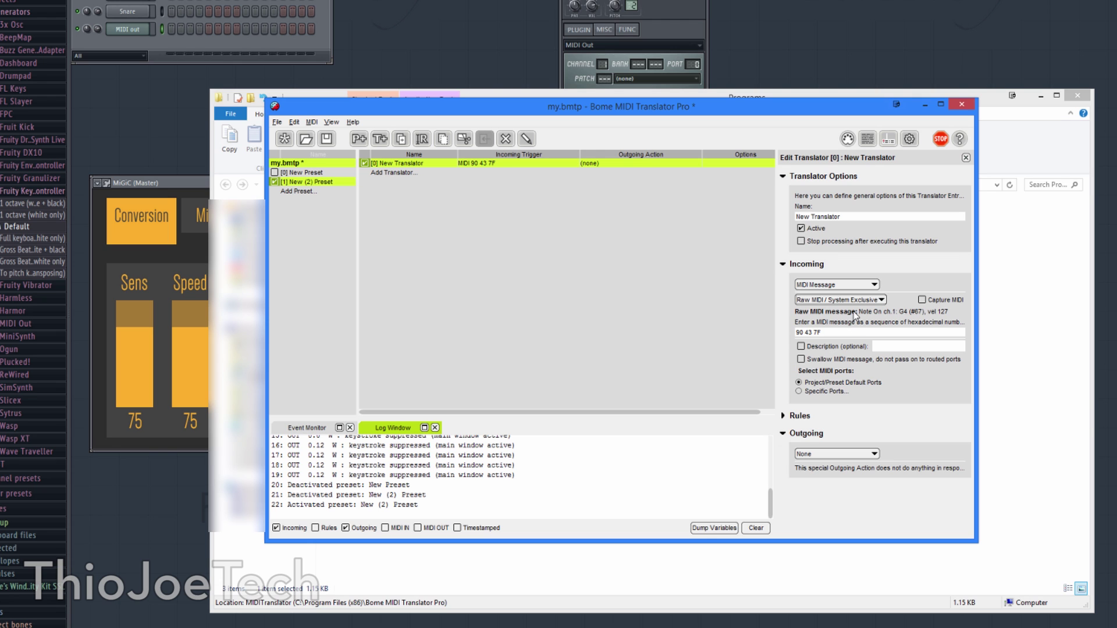
# Step: Capture the guitar's E2 note and use 90 28 7F as the trigger
pyautogui.click(921, 300)
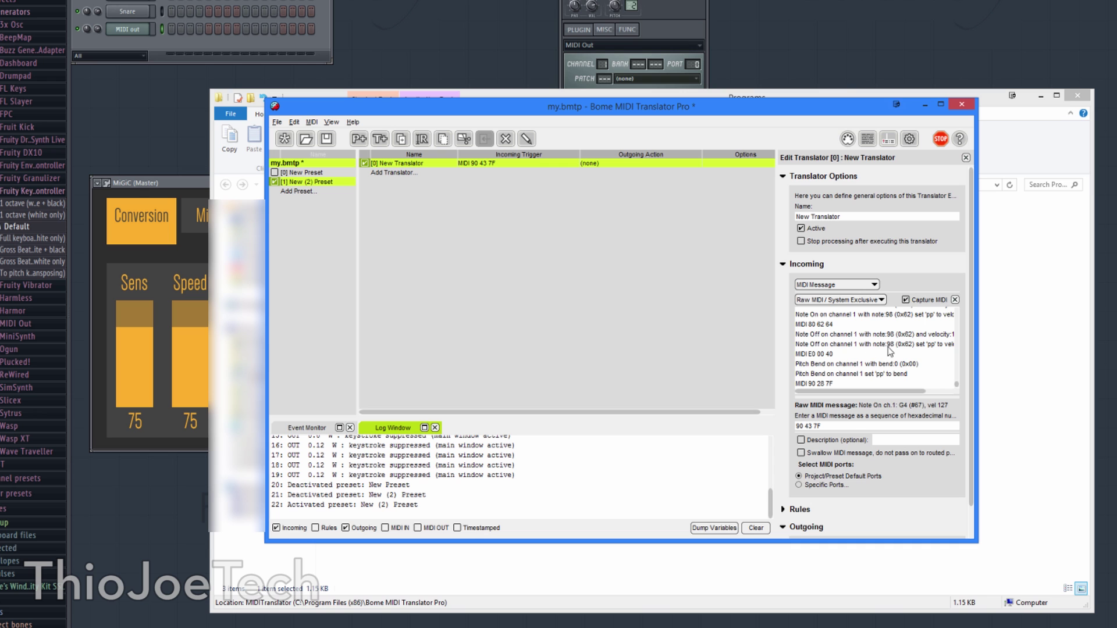
pyautogui.click(906, 301)
pyautogui.moveTo(441, 110); pyautogui.dragTo(477, 125)
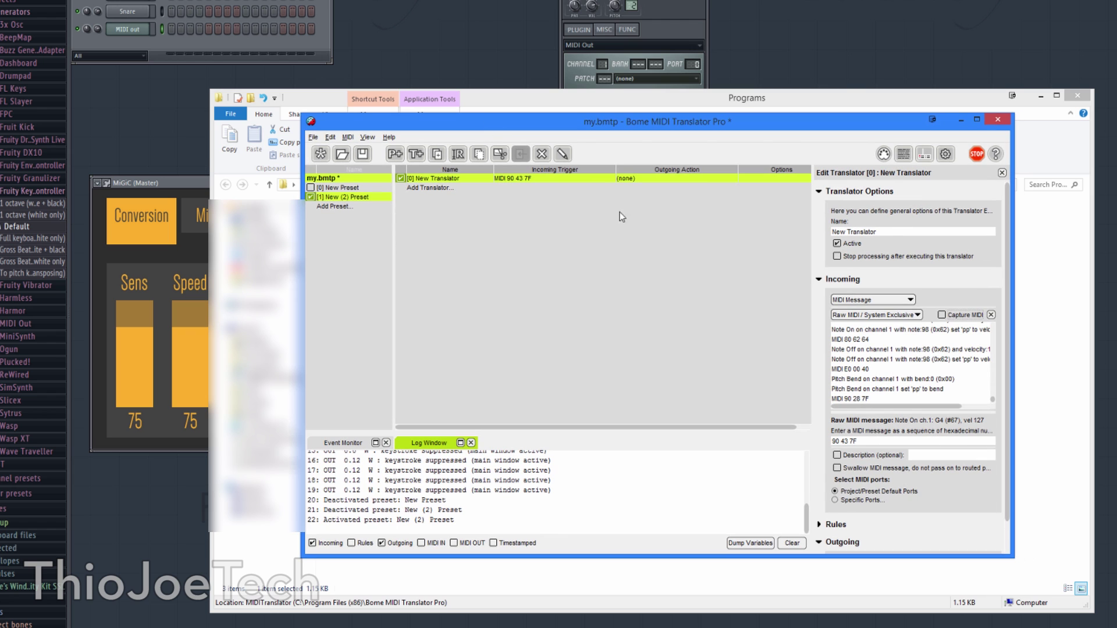
pyautogui.click(942, 315)
pyautogui.click(865, 399)
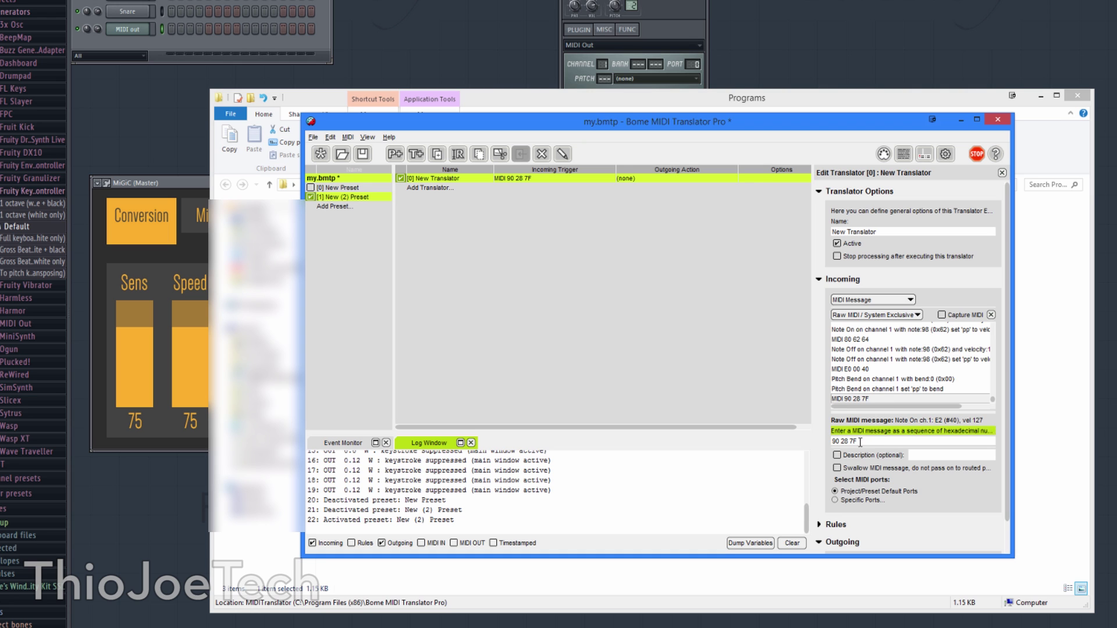
pyautogui.moveTo(1008, 385); pyautogui.dragTo(1006, 424)
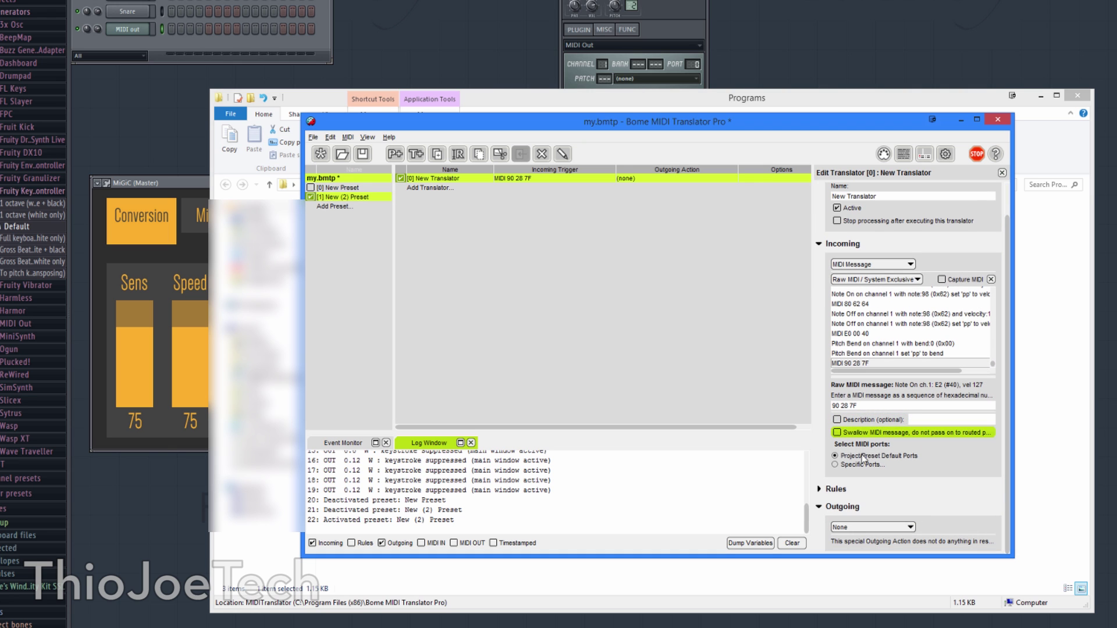
# Step: Set the translator's outgoing action type to Key Stroke
pyautogui.click(852, 489)
pyautogui.scroll(-1, 896, 465)
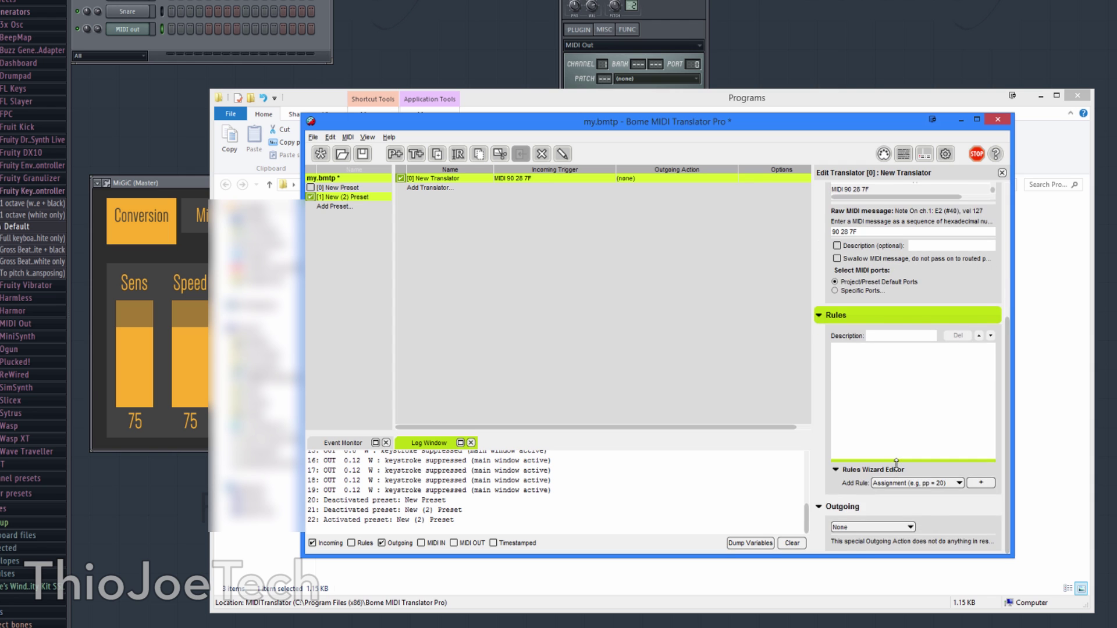
pyautogui.scroll(1, 892, 463)
pyautogui.scroll(-1, 892, 463)
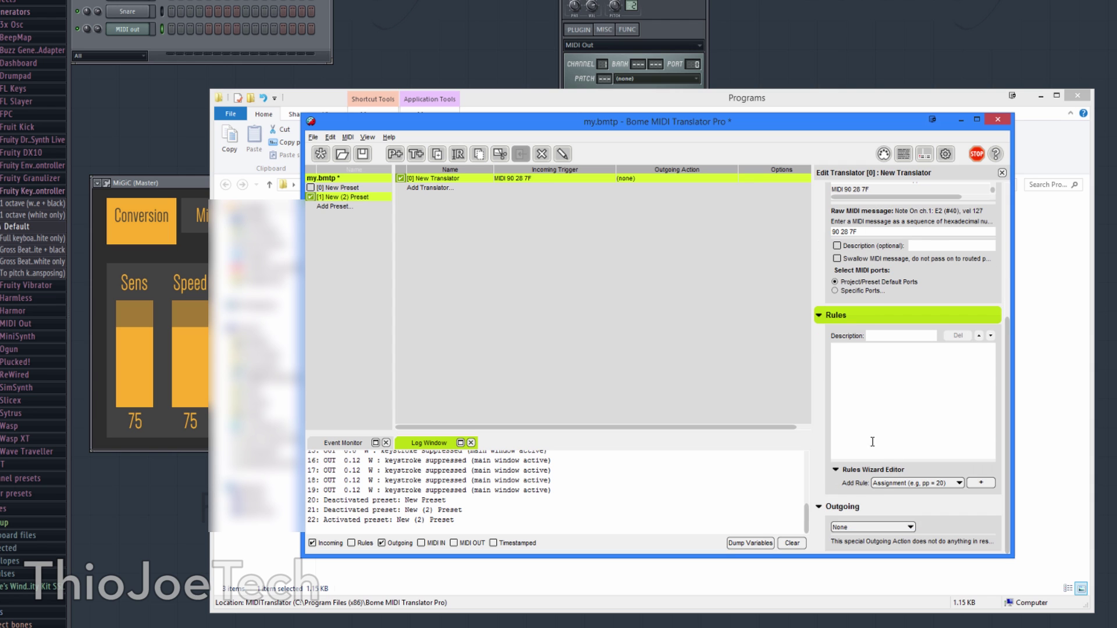
pyautogui.click(828, 317)
pyautogui.click(834, 508)
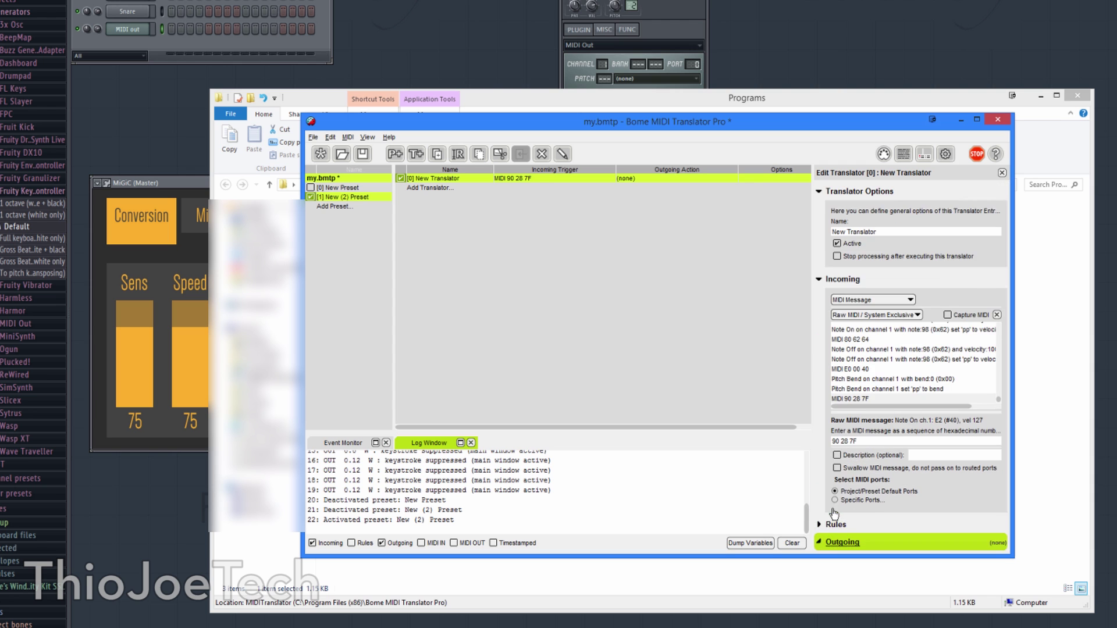
pyautogui.click(834, 543)
pyautogui.click(864, 527)
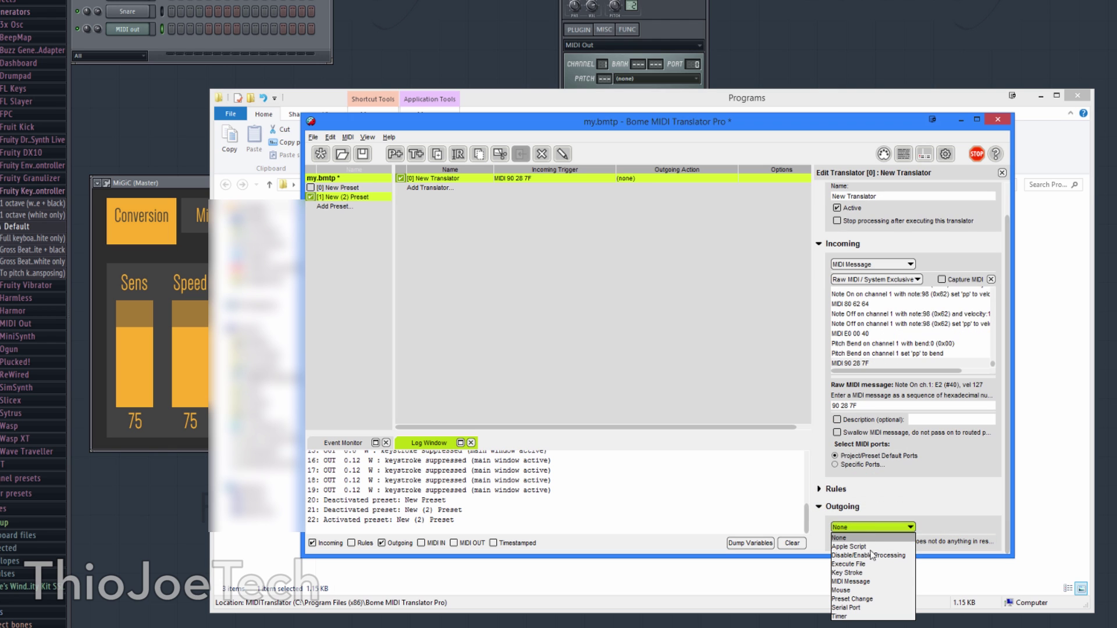
pyautogui.click(865, 573)
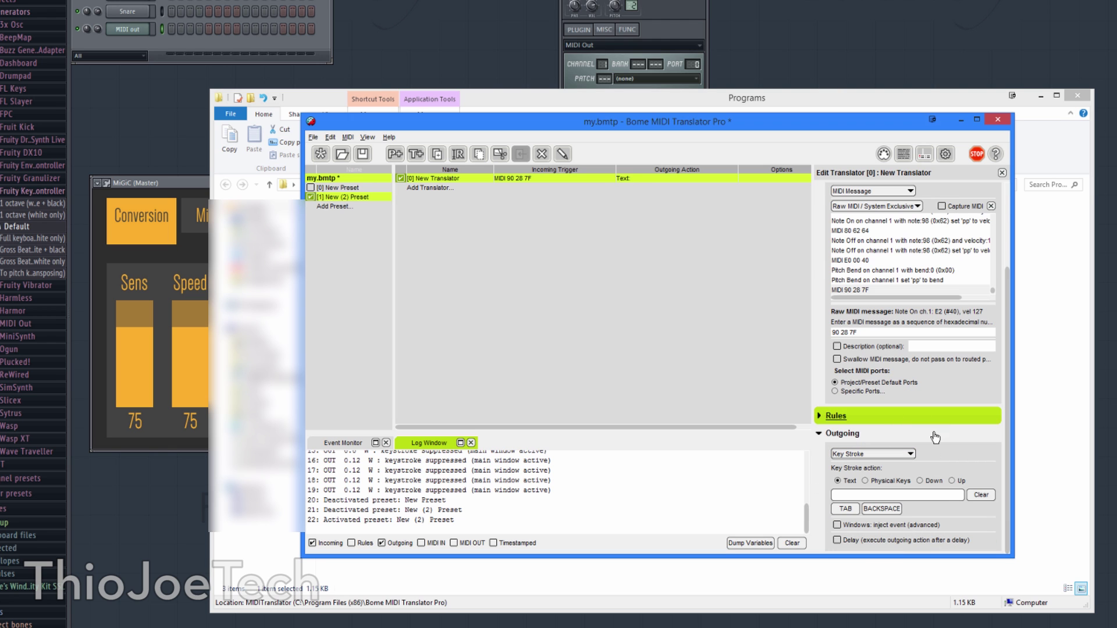
# Step: Make the keystroke a key-down A press with a 0 ms repeat delay
pyautogui.click(935, 482)
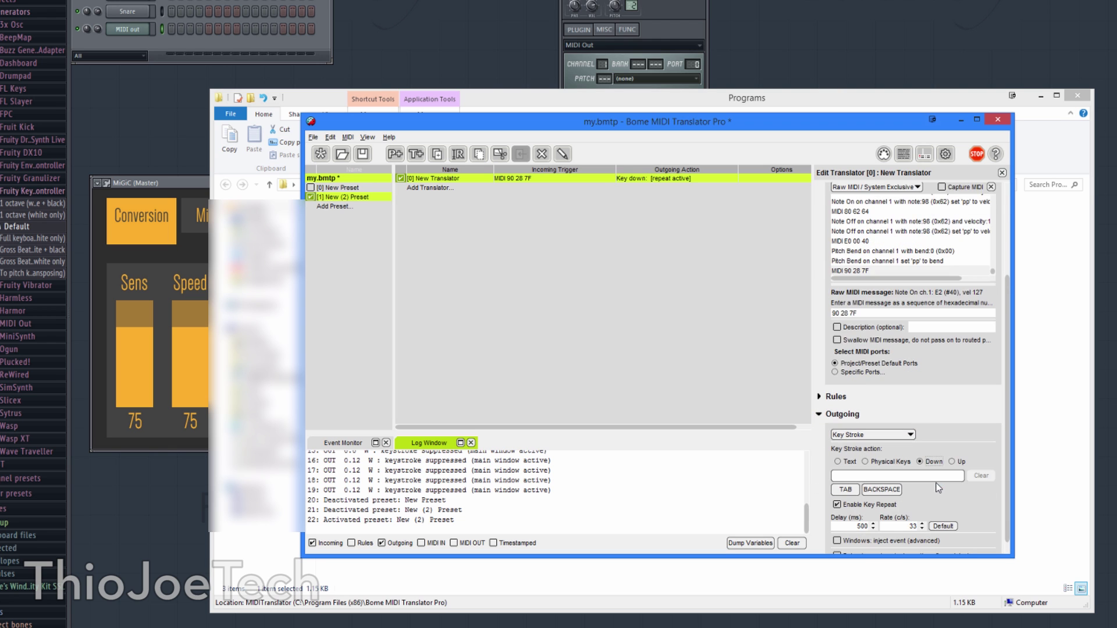
pyautogui.click(900, 474)
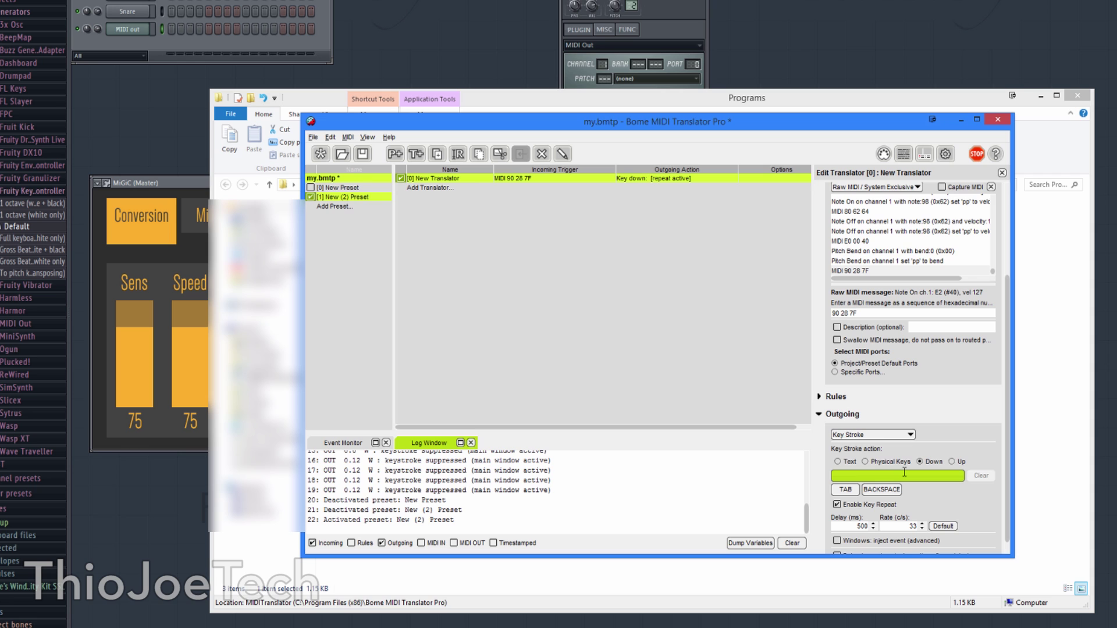
pyautogui.press('a')
pyautogui.scroll(-1, 934, 499)
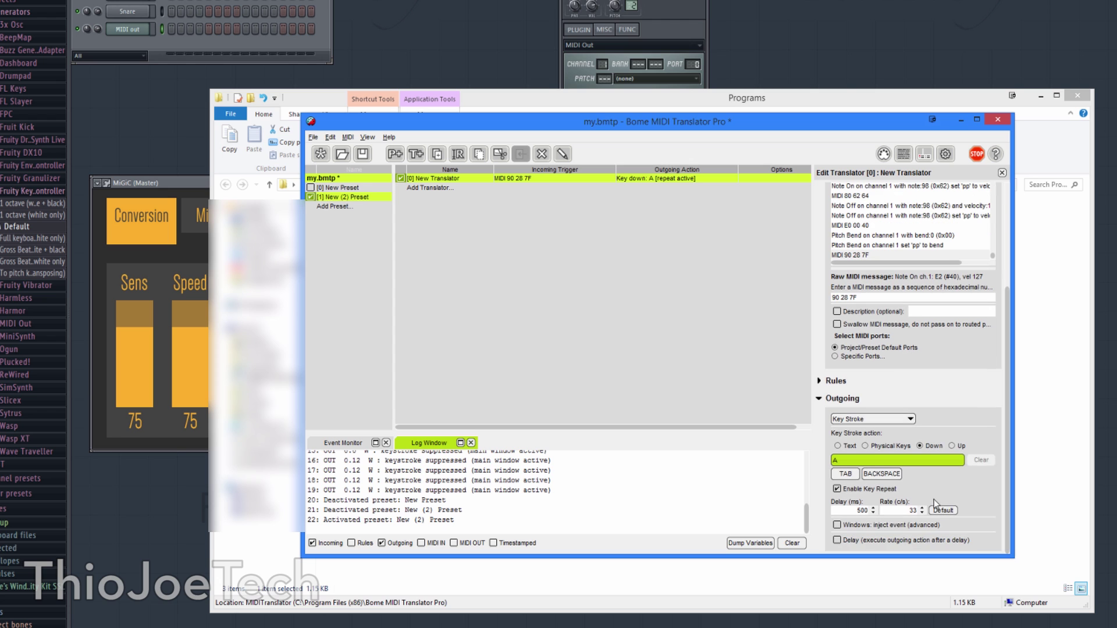
pyautogui.click(850, 513)
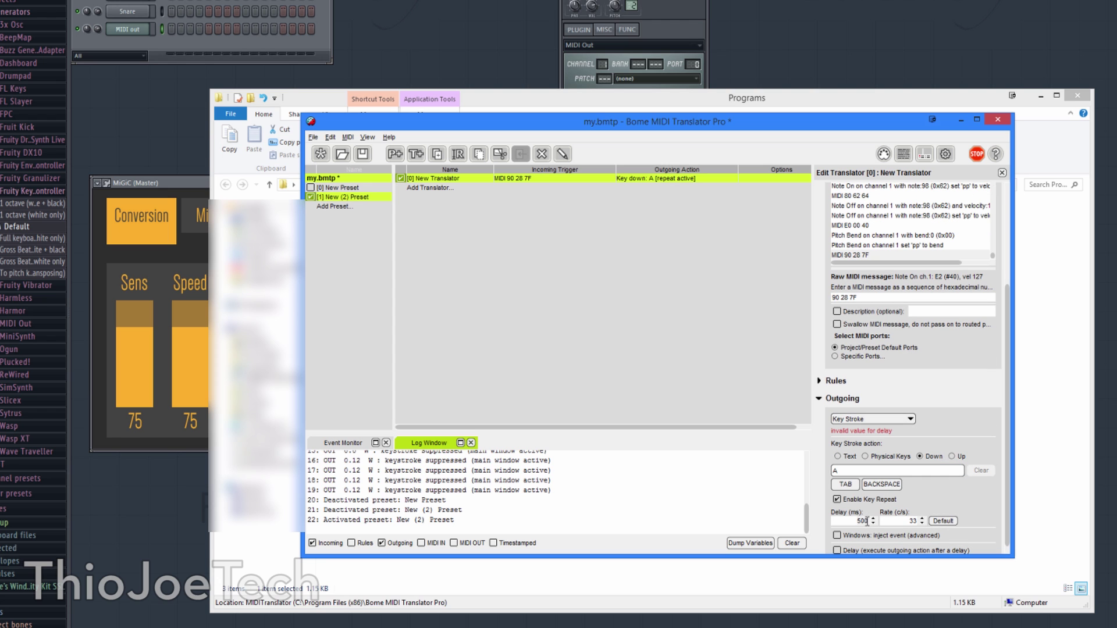
pyautogui.doubleClick(867, 522)
pyautogui.write('0')
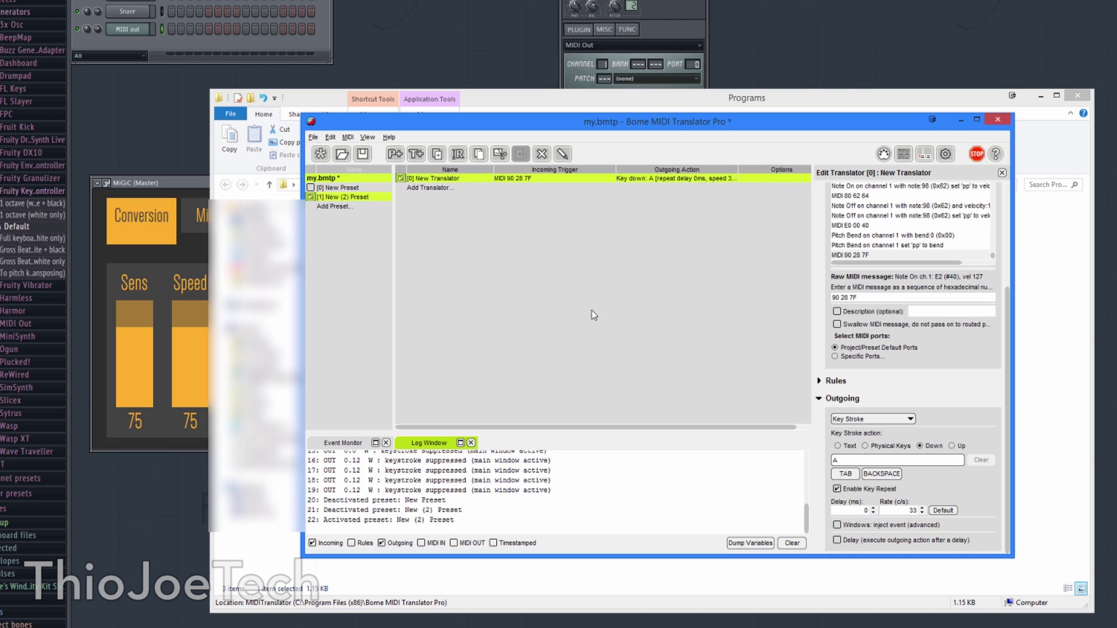
pyautogui.rightClick(448, 181)
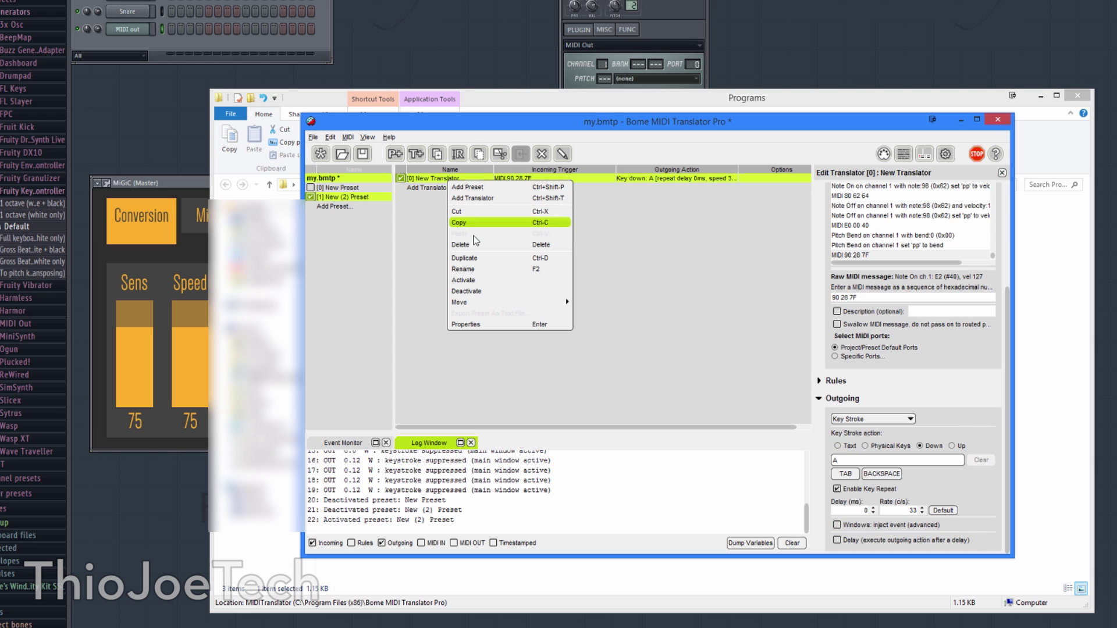
# Step: Duplicate the E2 translator and leave only the new copy selected
pyautogui.click(477, 259)
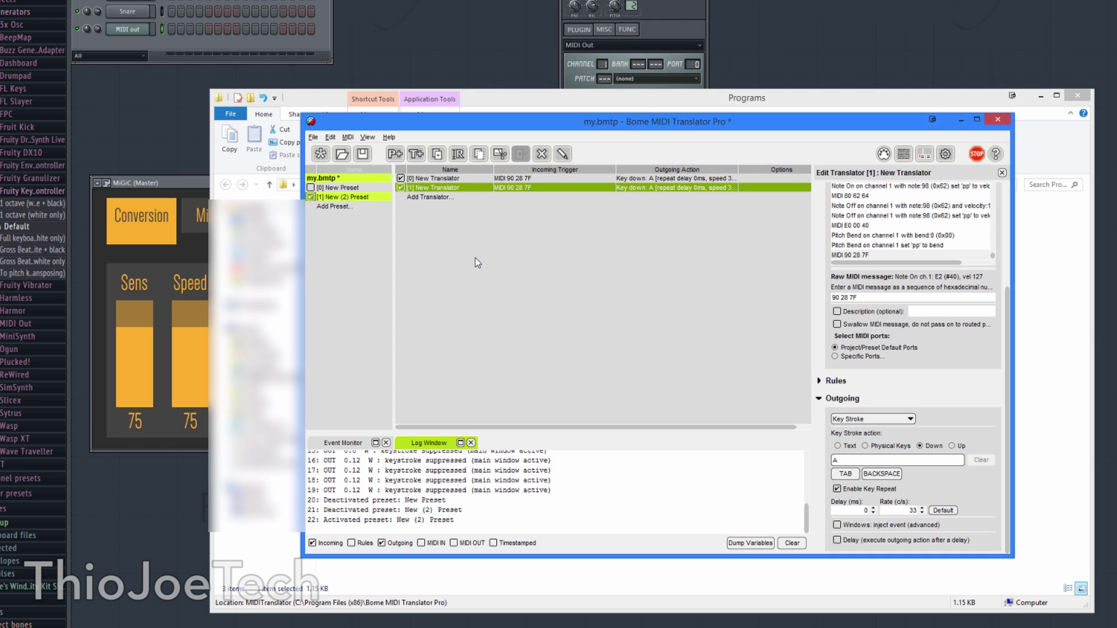
pyautogui.keyDown('shift'); pyautogui.click(461, 187); pyautogui.keyUp('shift')
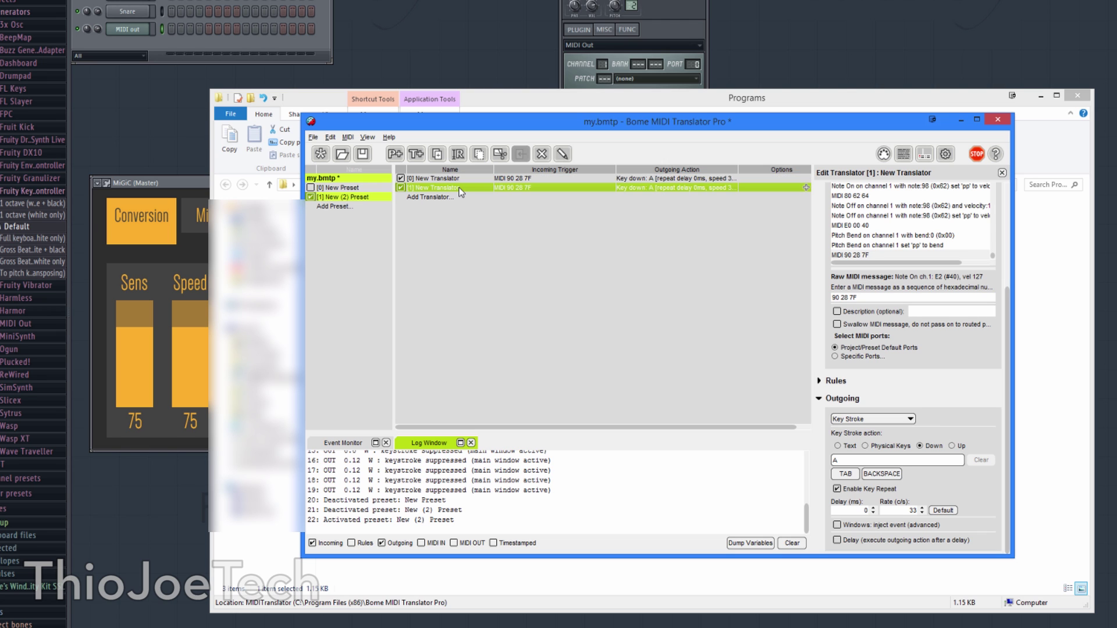
pyautogui.click(459, 189)
pyautogui.keyDown('shift'); pyautogui.click(457, 183); pyautogui.keyUp('shift')
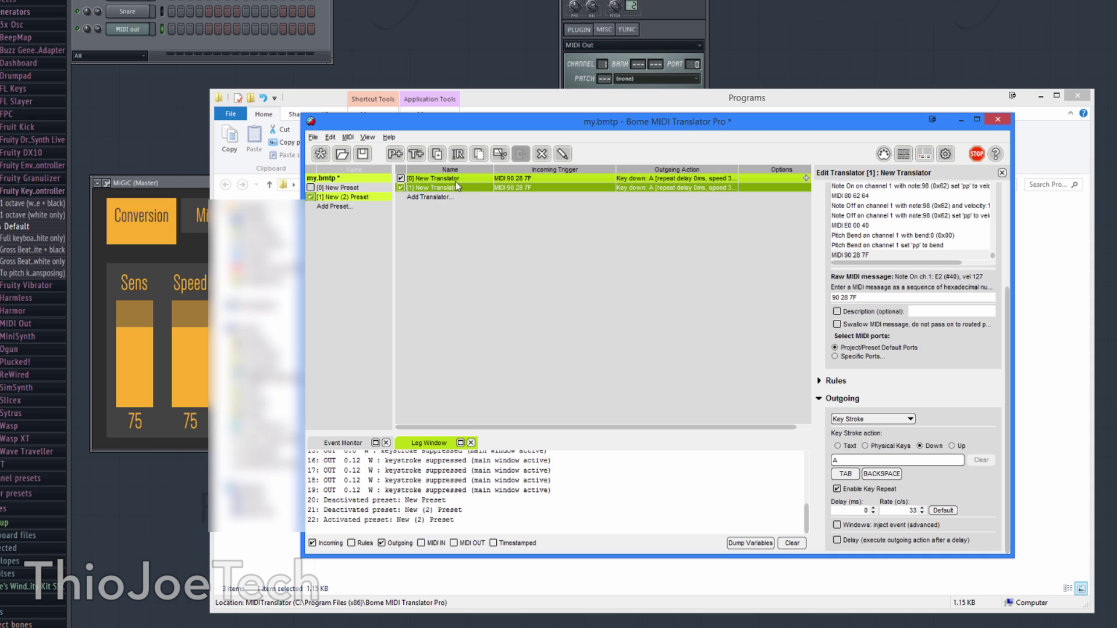
pyautogui.click(457, 190)
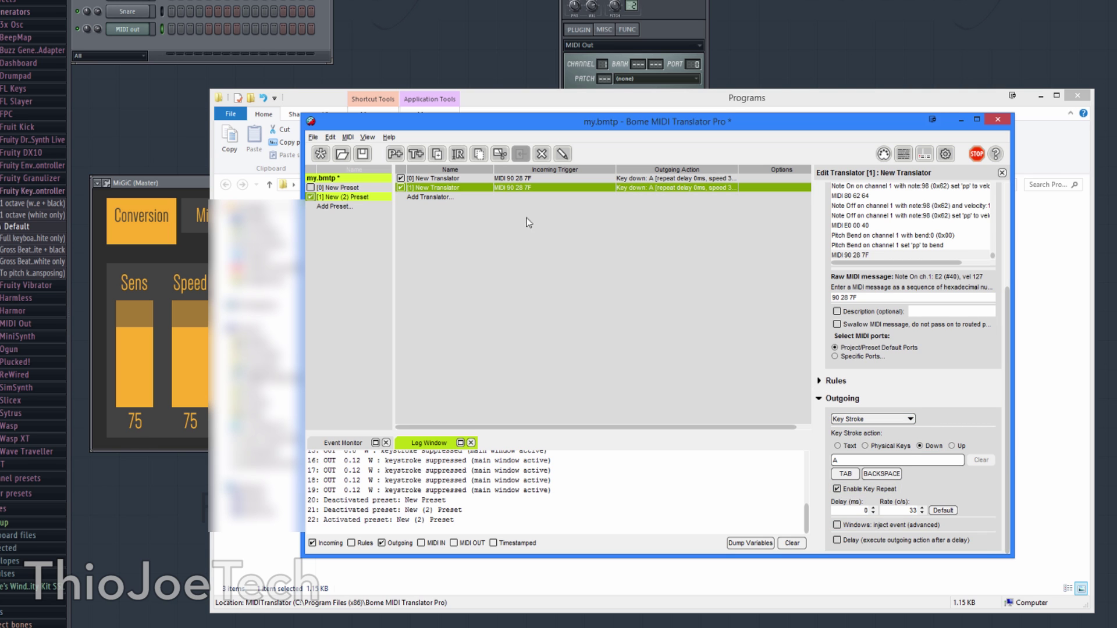
# Step: Make the duplicate send an A key-up after a 1500 millisecond delay
pyautogui.click(960, 447)
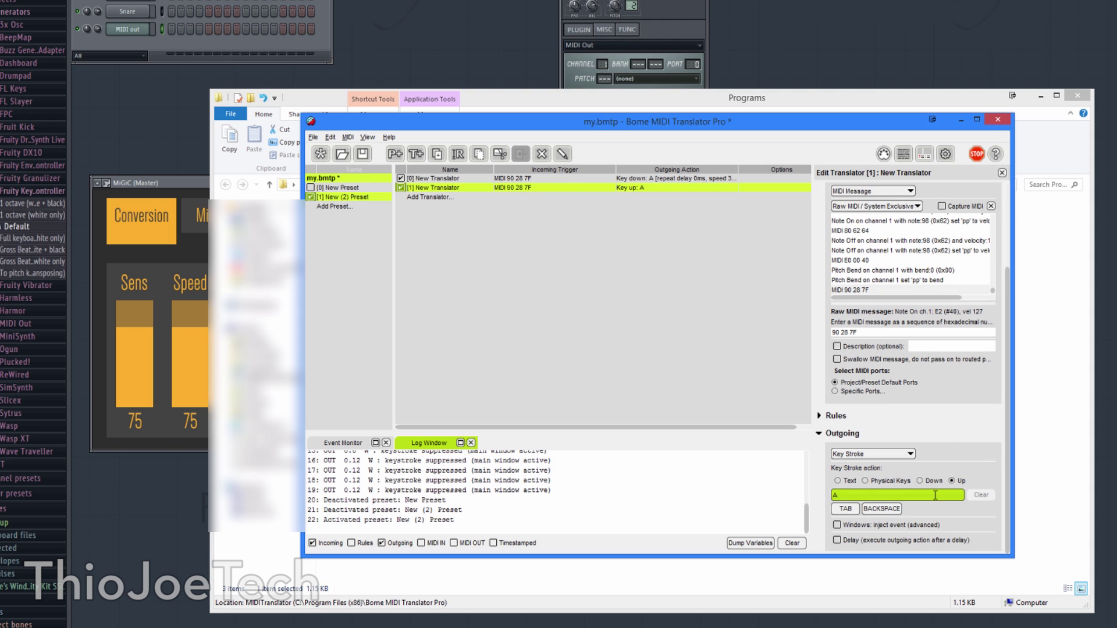
pyautogui.click(838, 540)
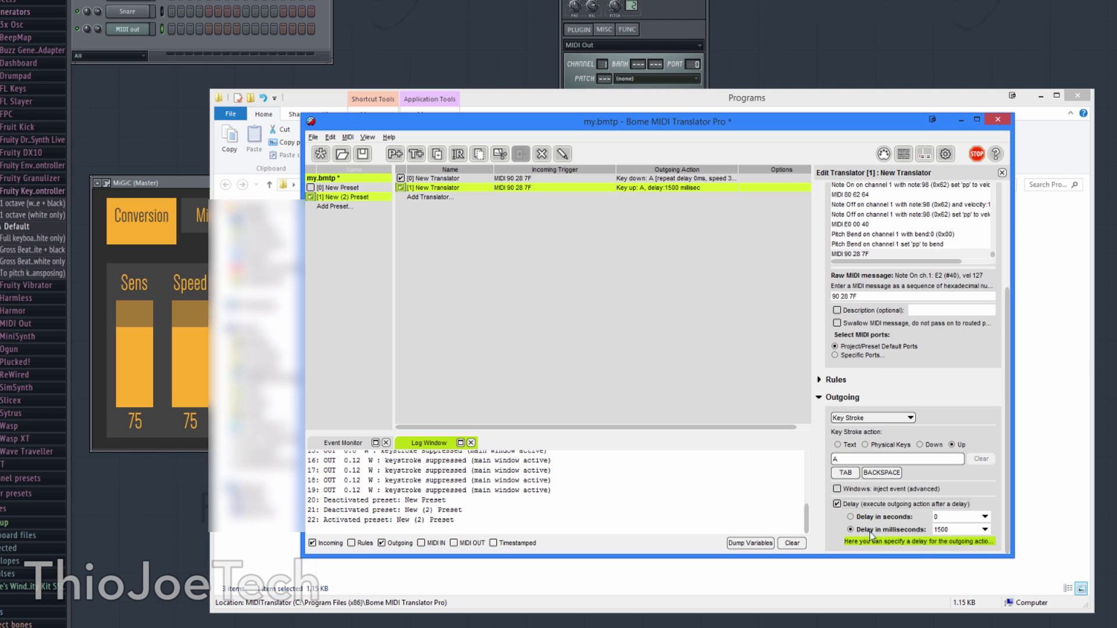
pyautogui.click(912, 530)
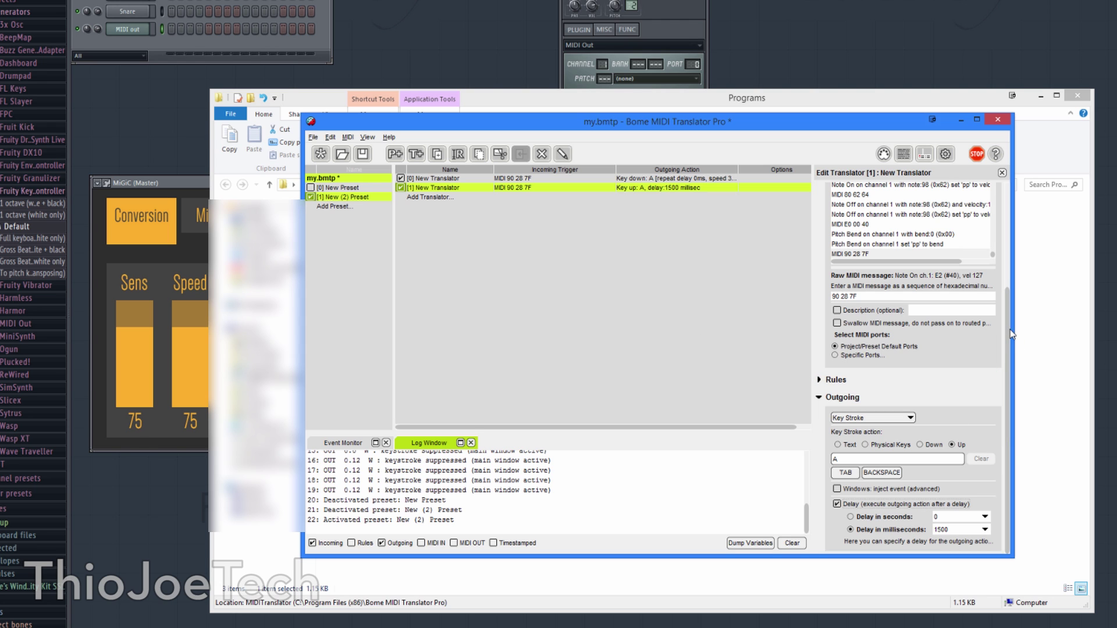
pyautogui.scroll(3, 1008, 329)
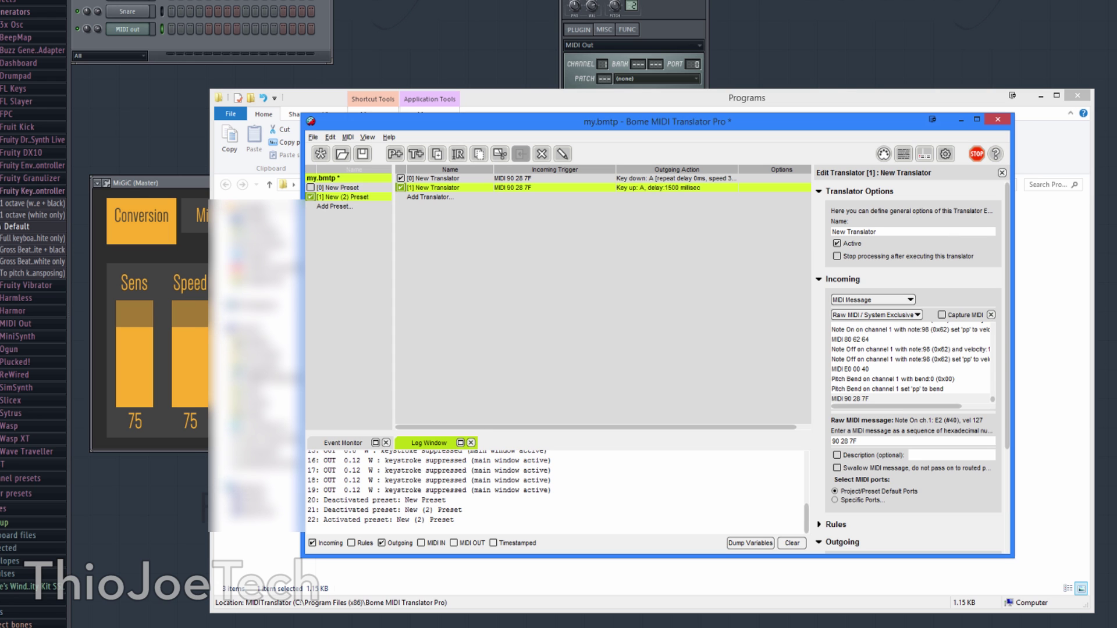
pyautogui.press('super')
# Step: Start a blank Notepad document and play E2 so it fills with a row of a's, then return to Bome
pyautogui.click(41, 450)
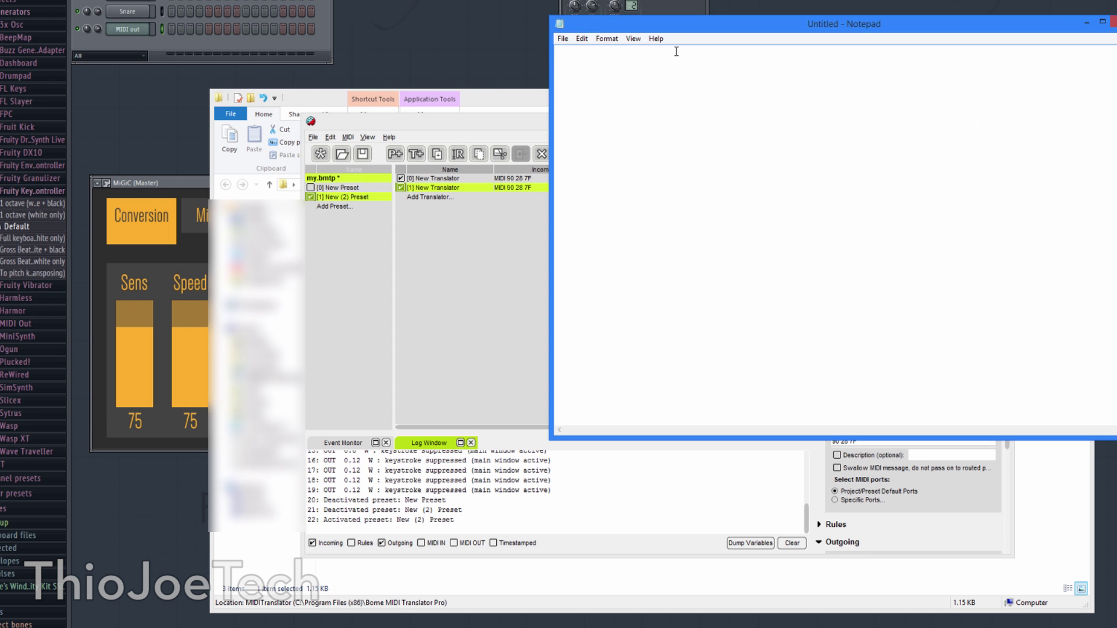
pyautogui.moveTo(674, 24); pyautogui.dragTo(665, 196)
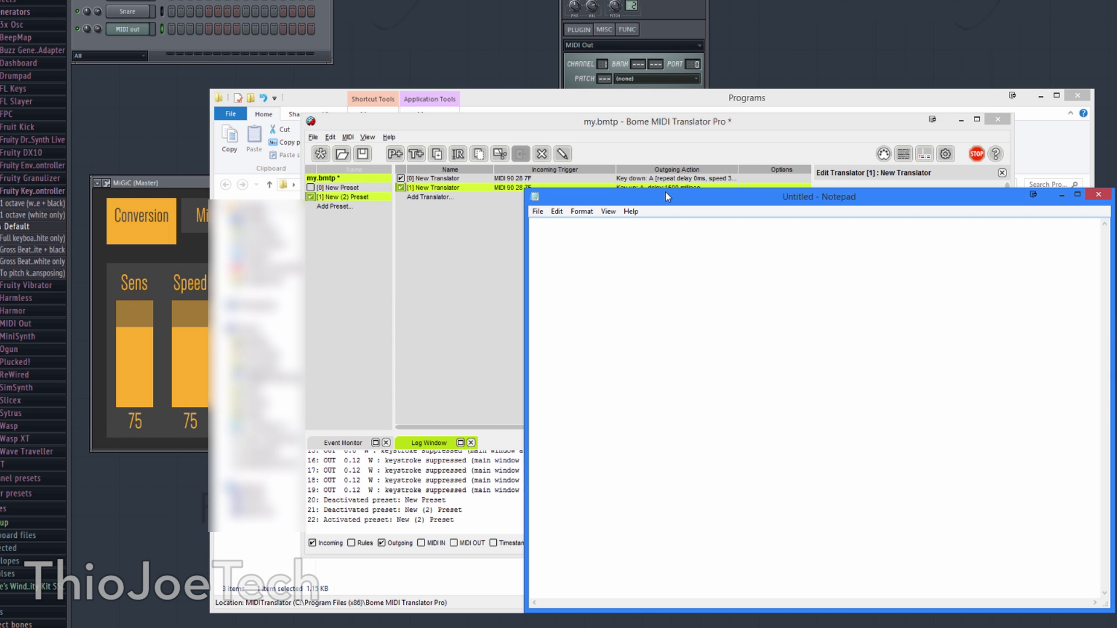
pyautogui.write('aaaaaaaaaaaaaaaaaaaaaaaaaaaaaaaaaaaaaaaaaaaaaaaaaaaaaaaa')
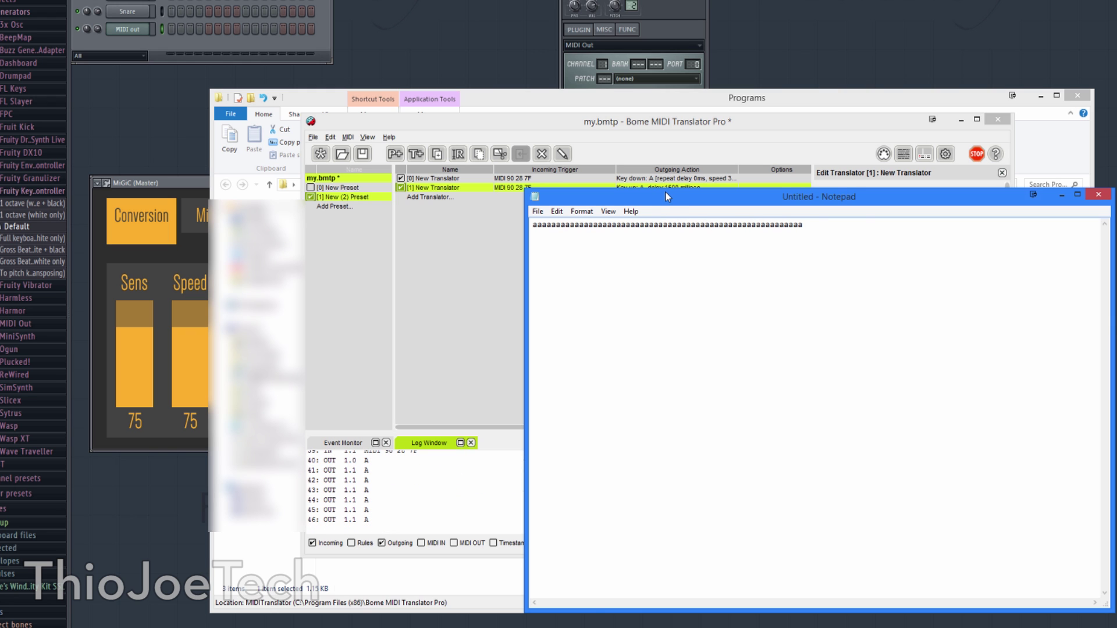
pyautogui.moveTo(664, 191); pyautogui.dragTo(735, 196)
pyautogui.click(670, 125)
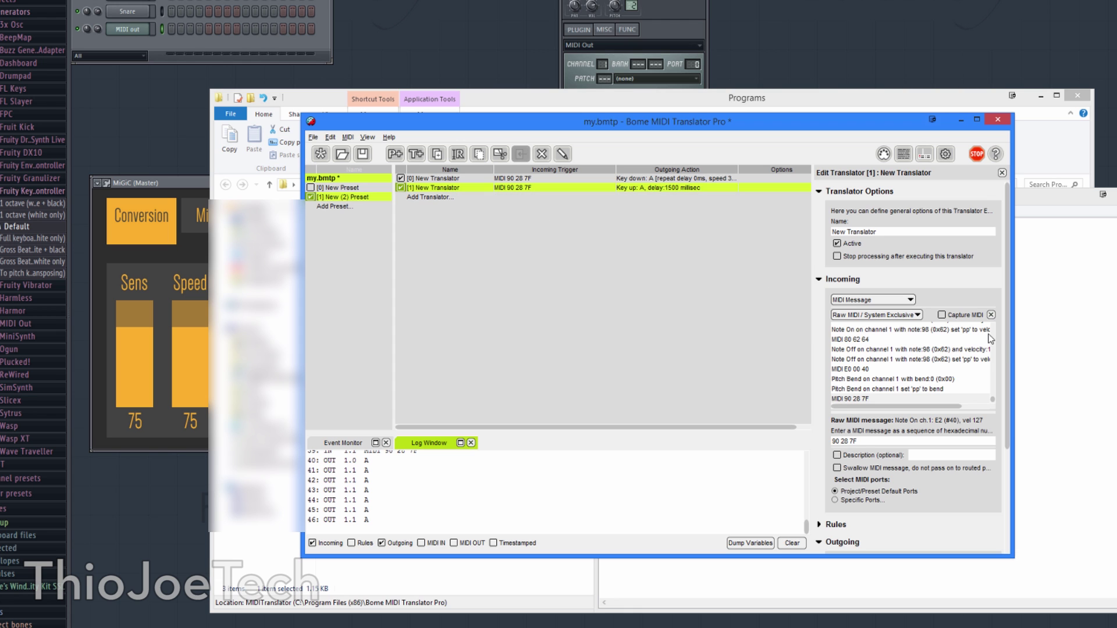
# Step: Review translator [1]'s Outgoing Key Stroke action list without changes, then switch back to FL Studio's MiGiC and mixer
pyautogui.moveTo(1006, 379); pyautogui.dragTo(1005, 484)
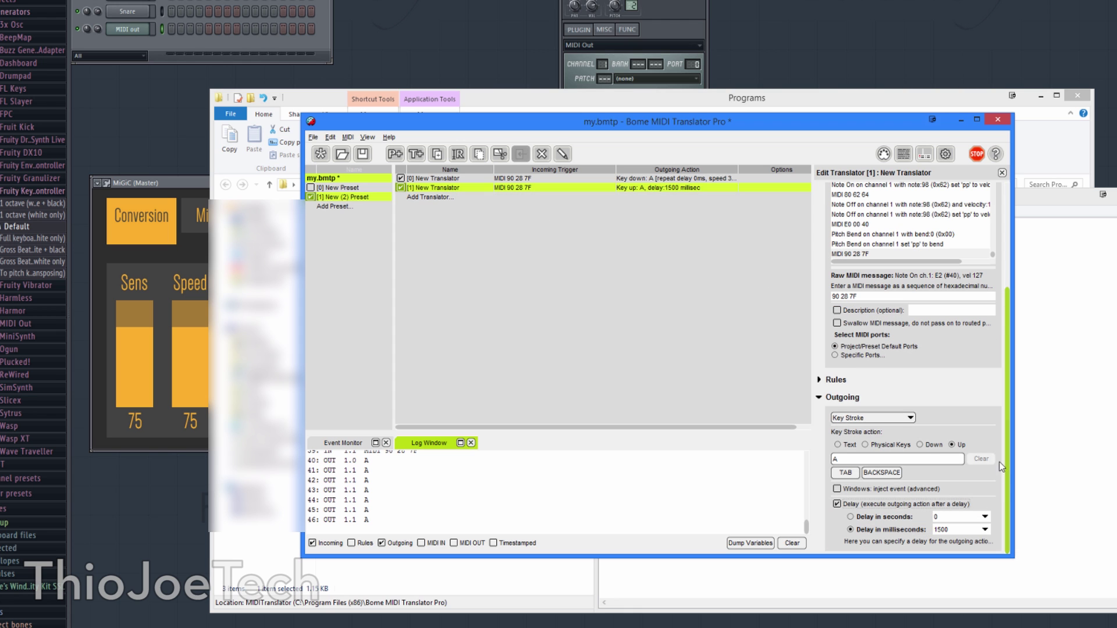
pyautogui.click(896, 418)
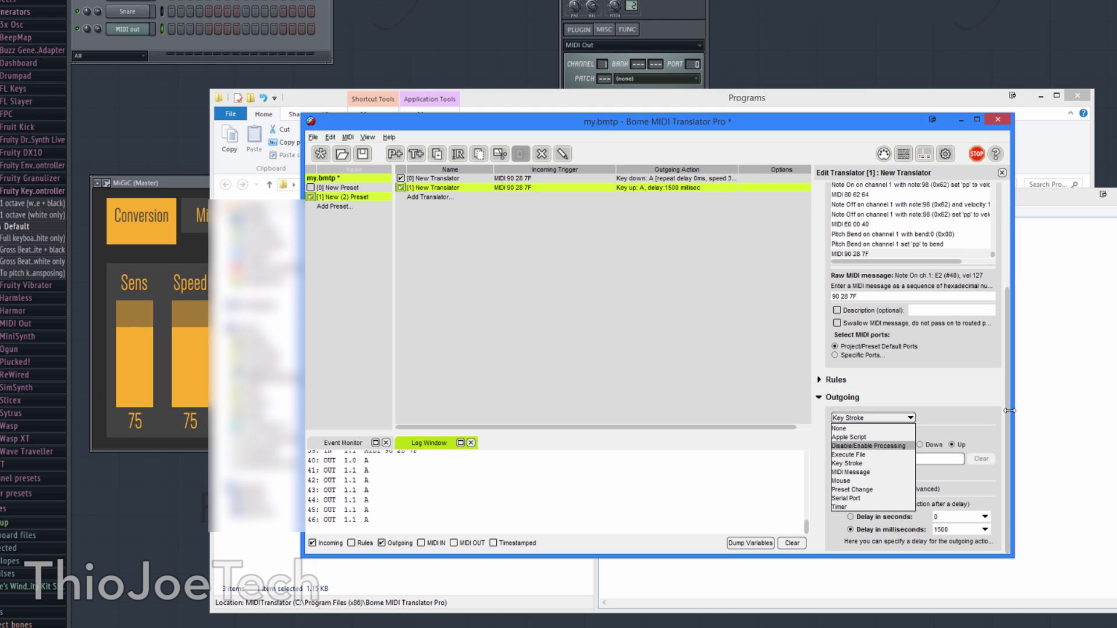
pyautogui.scroll(2, 1010, 384)
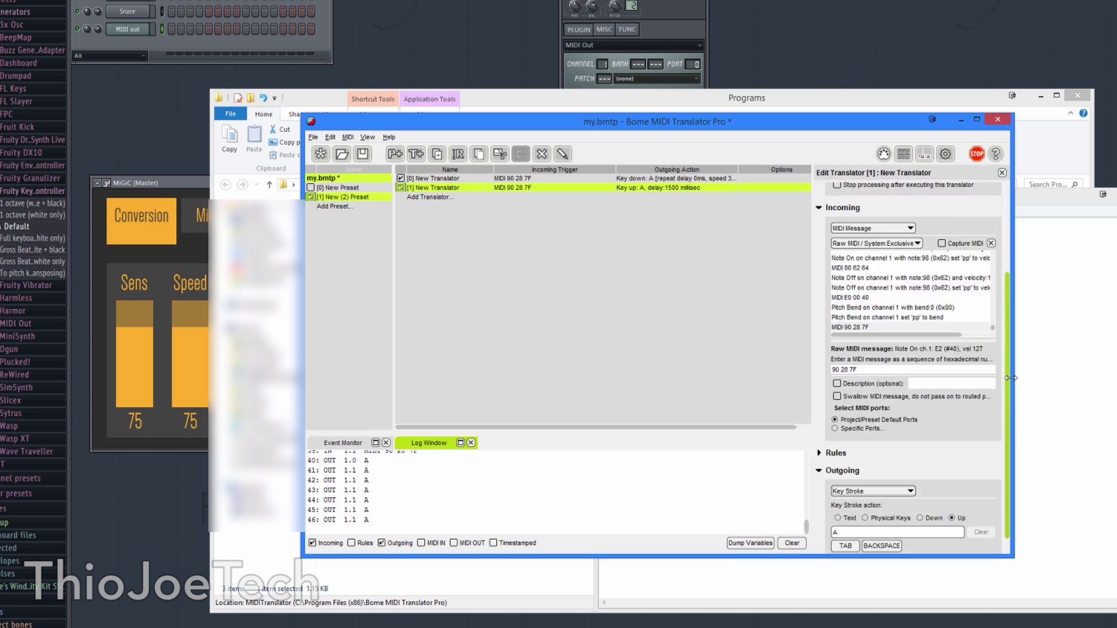
pyautogui.scroll(3, 1010, 378)
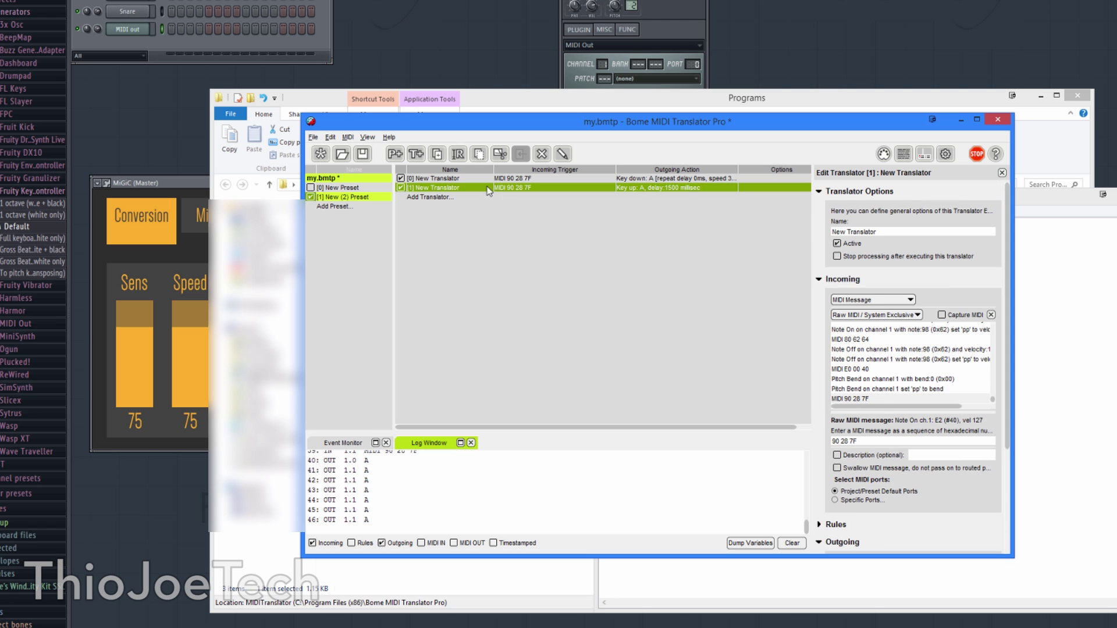
pyautogui.moveTo(1007, 326); pyautogui.dragTo(1010, 477)
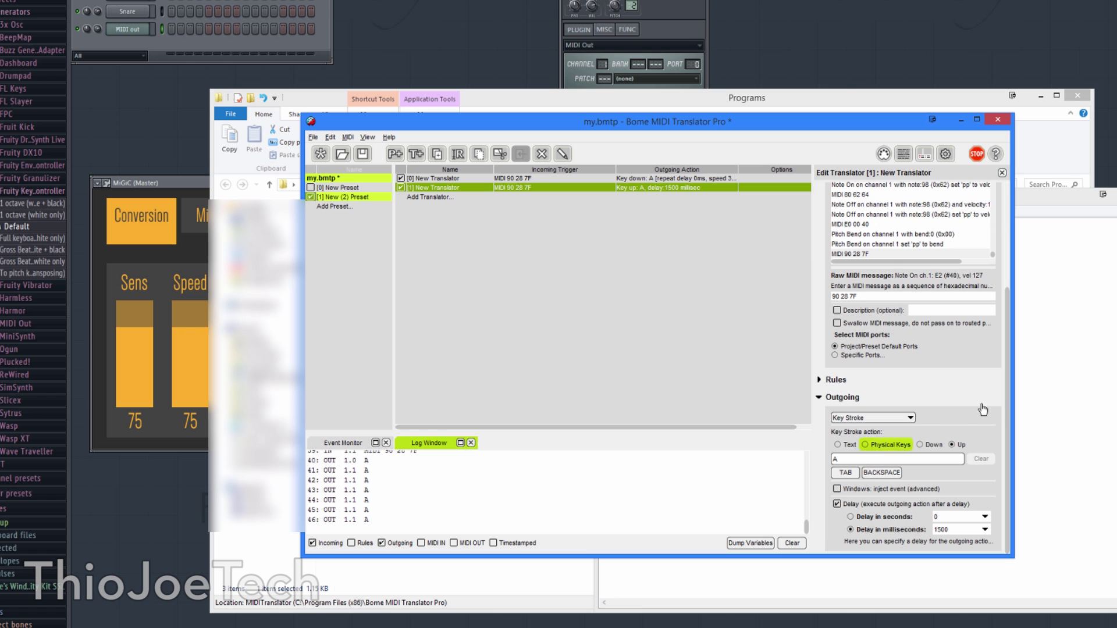
pyautogui.moveTo(1009, 355); pyautogui.dragTo(605, 246)
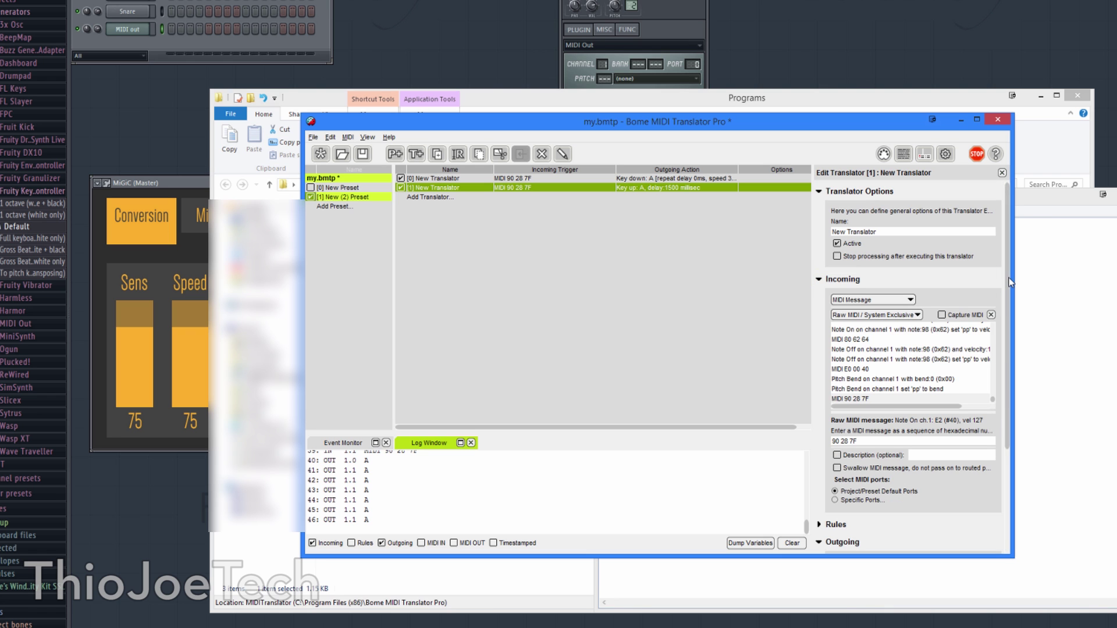
pyautogui.moveTo(1007, 280)
pyautogui.mouseDown()
pyautogui.moveTo(1006, 375)
pyautogui.moveTo(1006, 279)
pyautogui.mouseUp()
pyautogui.click(187, 181)
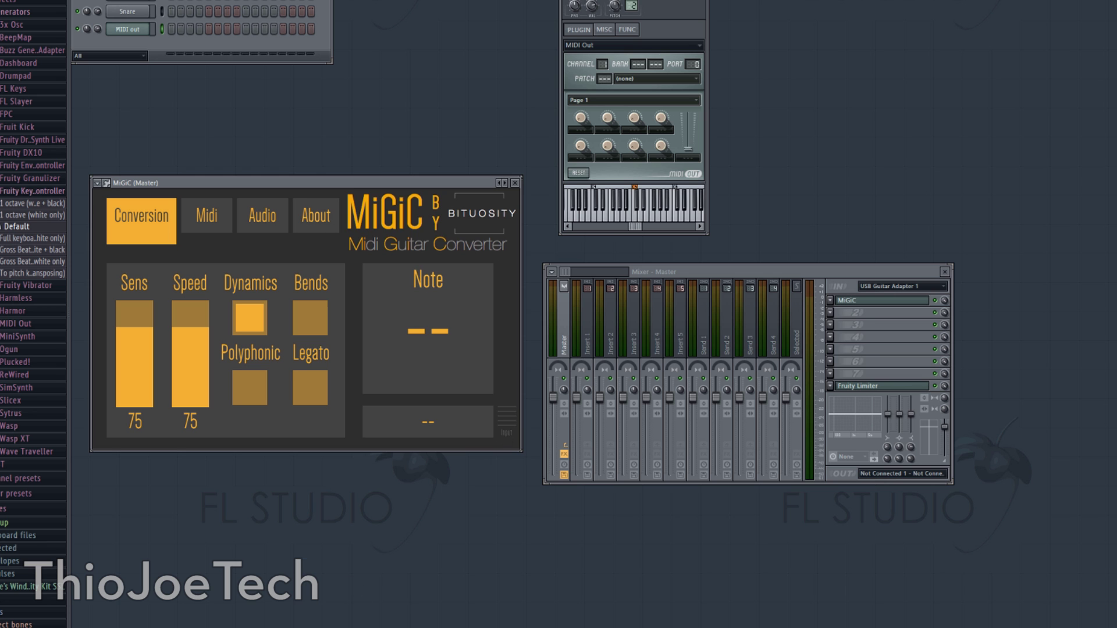
# Step: Bring the Bome my.bmtp window to the front and shift it left over FL Studio
pyautogui.hotkey('alt', 'Tab')
pyautogui.moveTo(582, 129); pyautogui.dragTo(527, 142)
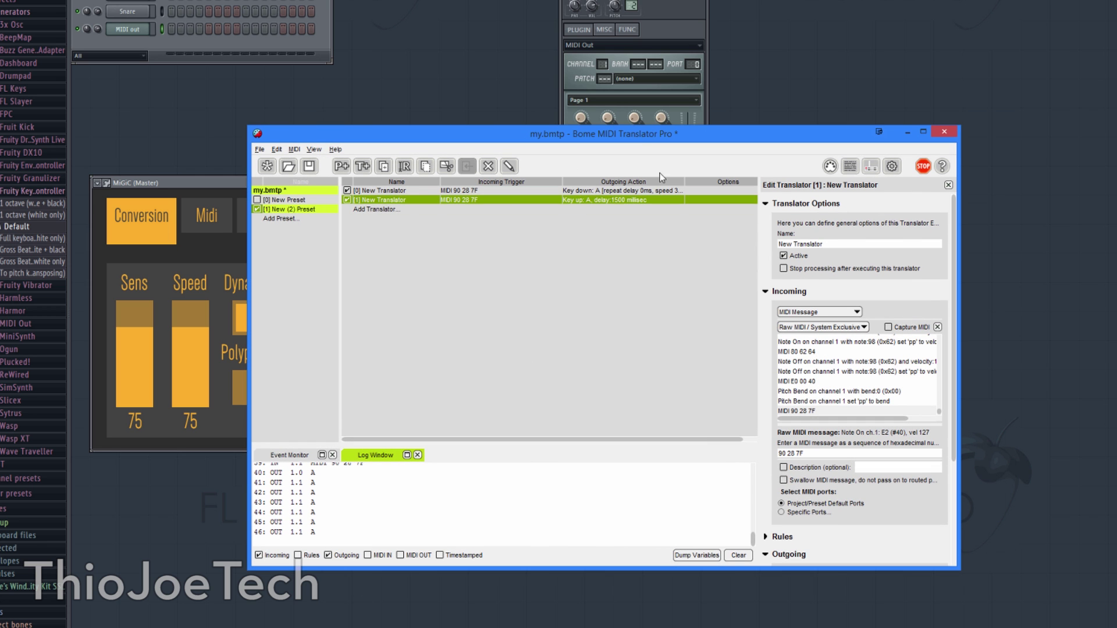